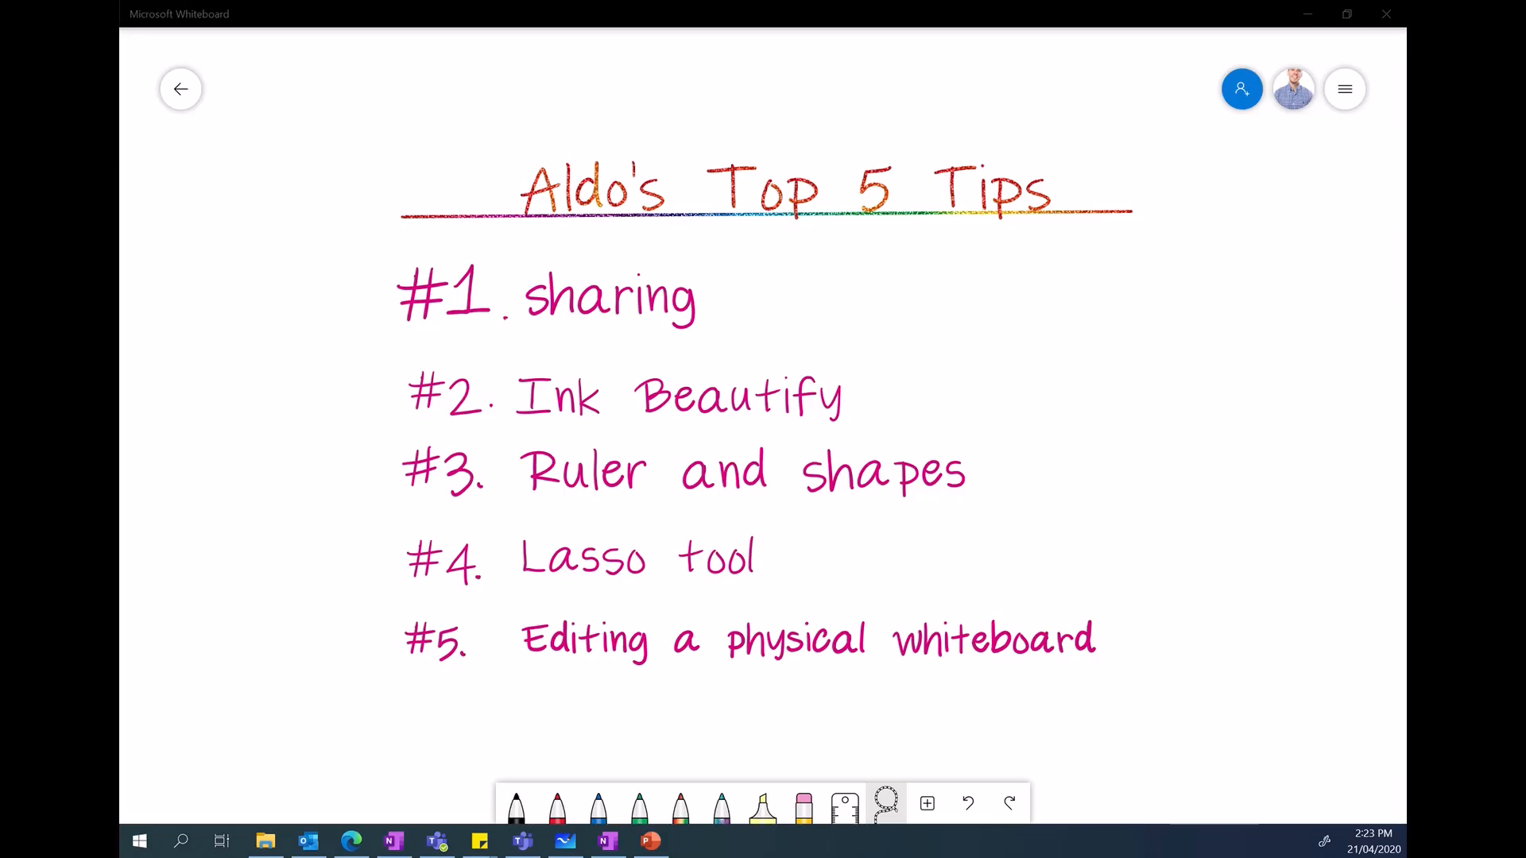
Step: Draw a black arrow pointing at the invite control and view the suggested contacts for sharing the board
{"action": "mouse_move", "coordinate": [1208, 118]}
{"action": "left_mouse_down"}
{"action": "mouse_move", "coordinate": [1175, 124]}
{"action": "mouse_move", "coordinate": [1213, 117]}
{"action": "mouse_move", "coordinate": [1212, 130]}
{"action": "left_mouse_up"}
{"action": "left_click", "coordinate": [516, 807]}
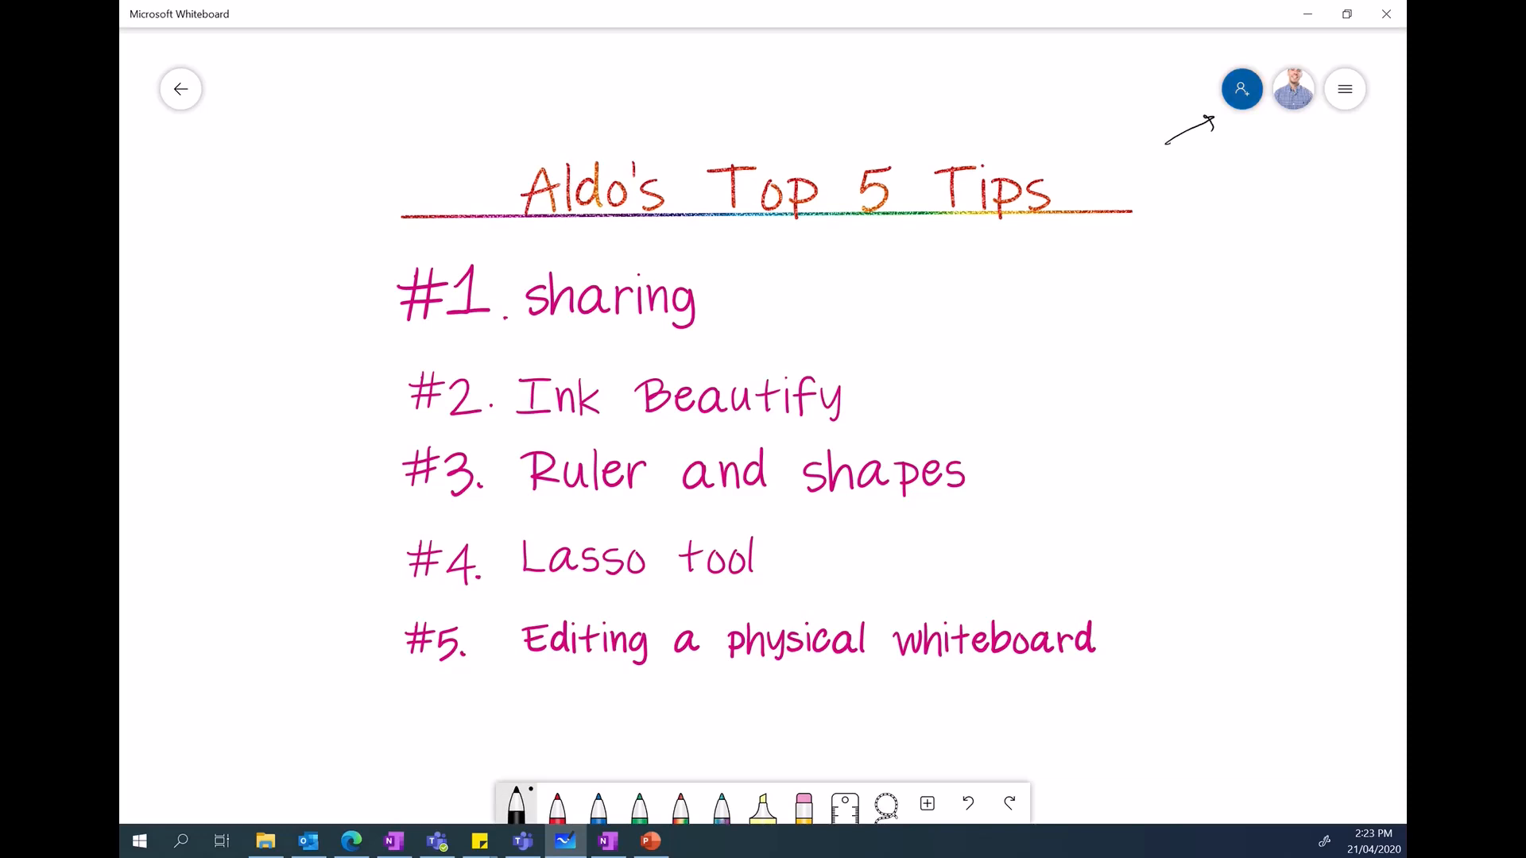
{"action": "left_click", "coordinate": [1241, 89]}
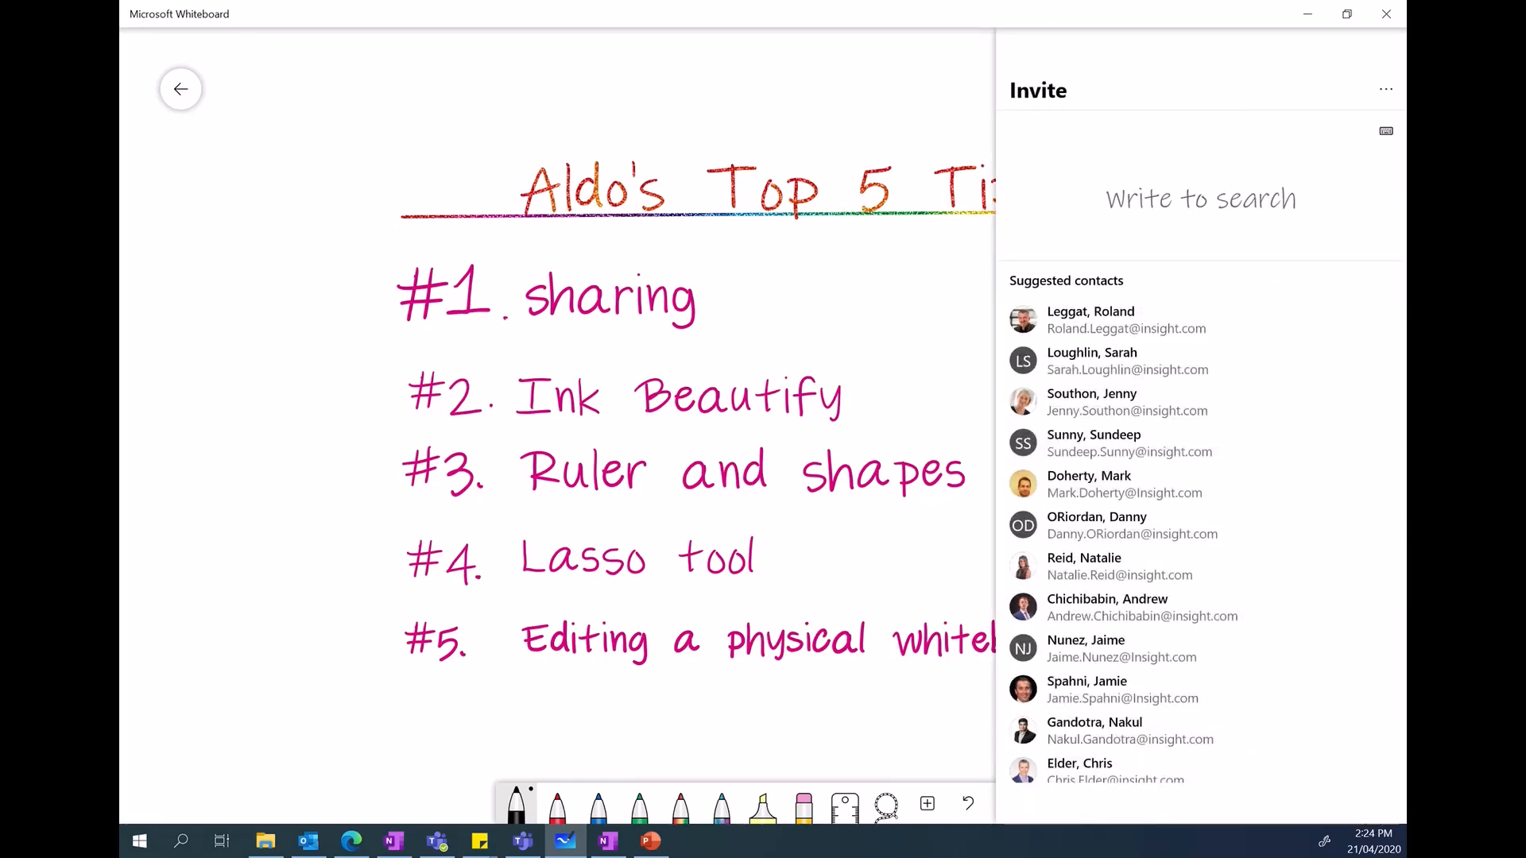
{"action": "key", "text": "Escape"}
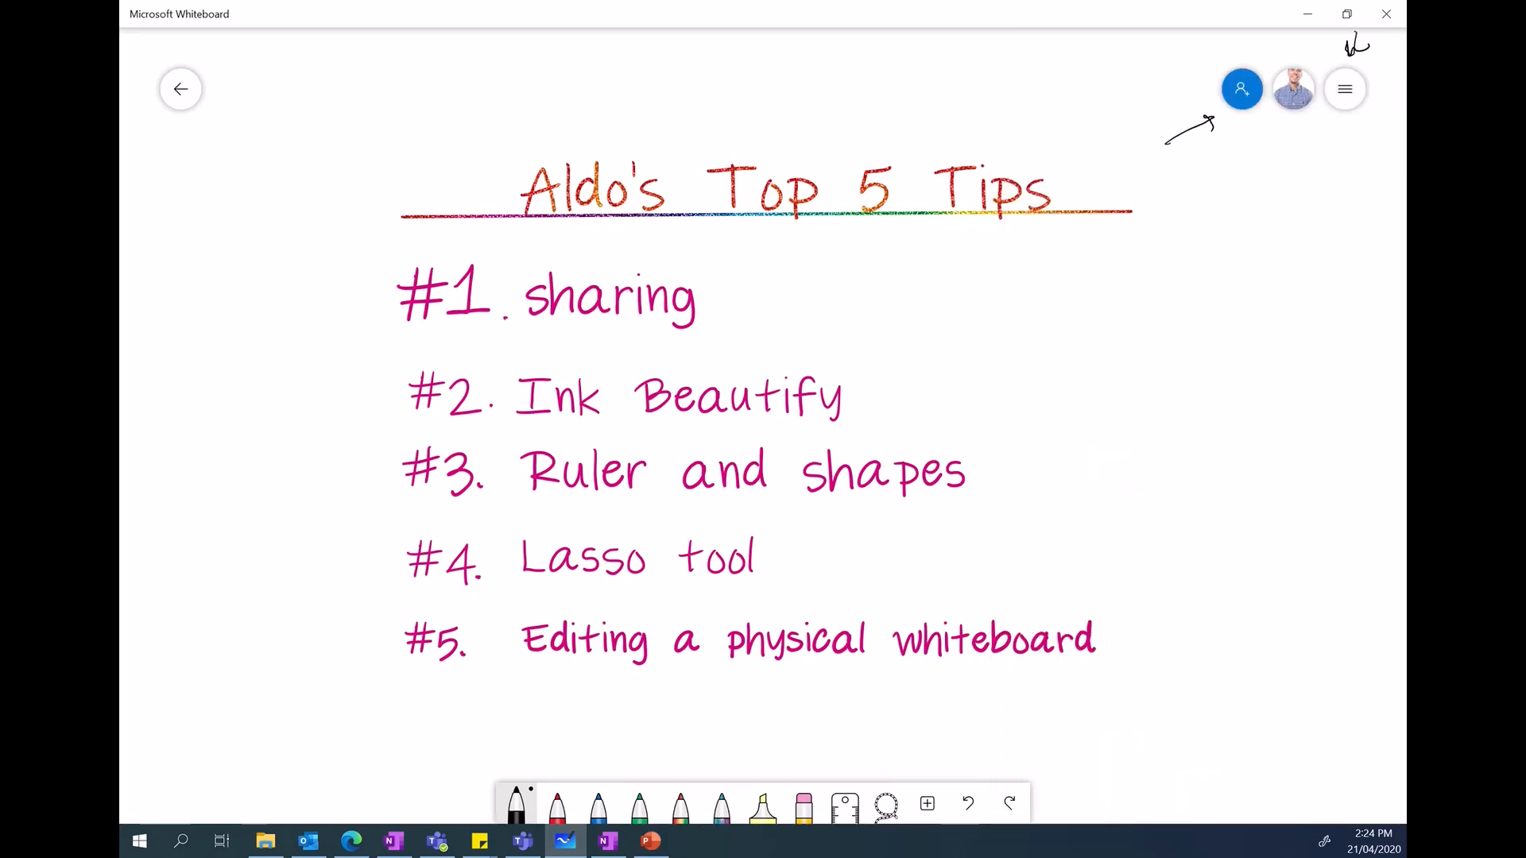
Step: Look through the board's export formats in the settings, including Image (PNG) and High-quality image (SVG)
{"action": "left_click", "coordinate": [1345, 88]}
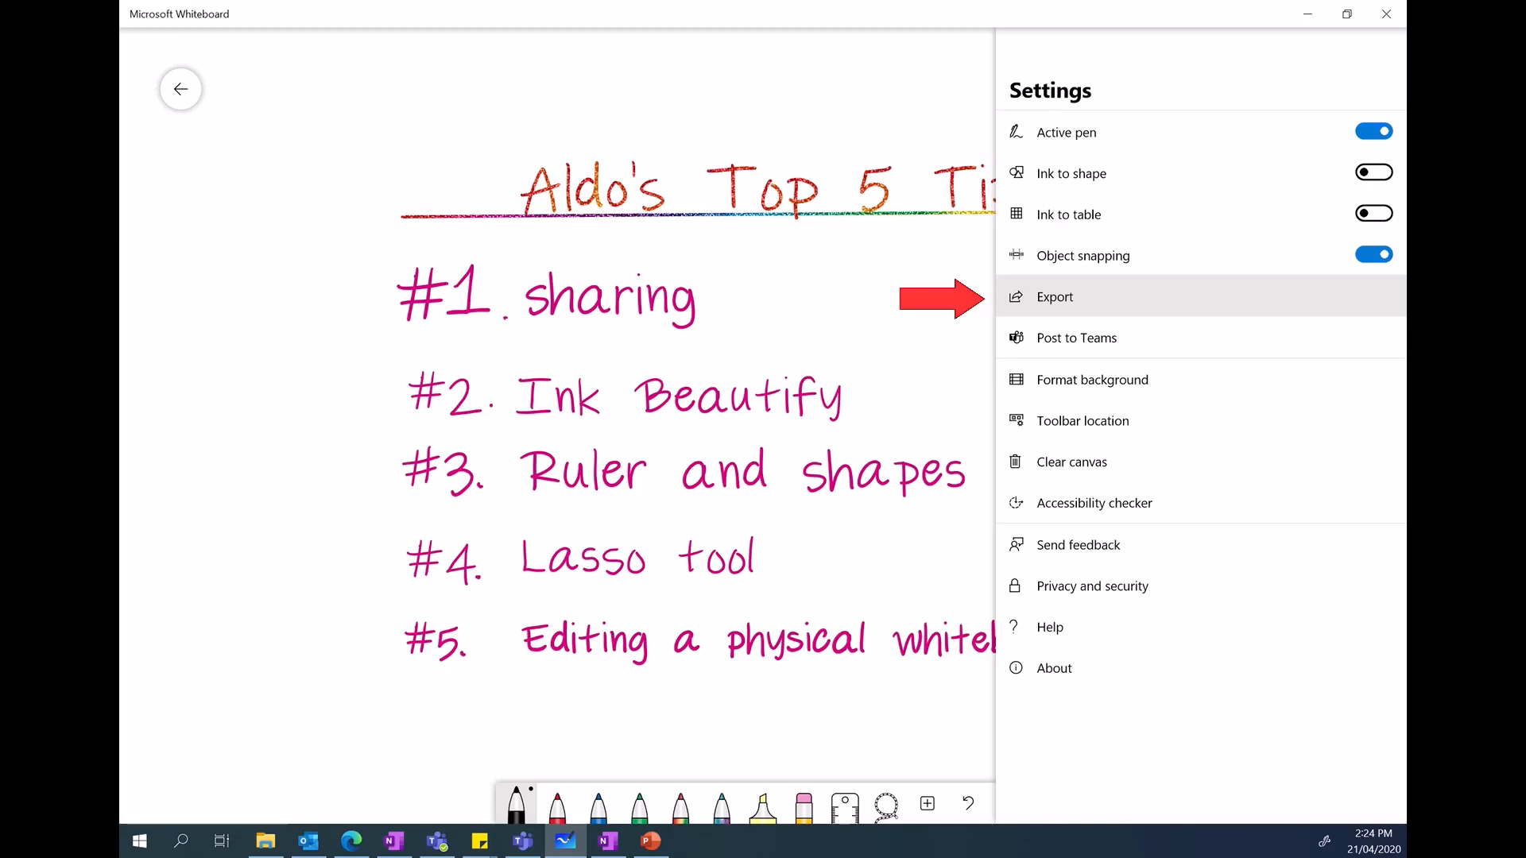
{"action": "left_click", "coordinate": [1054, 297]}
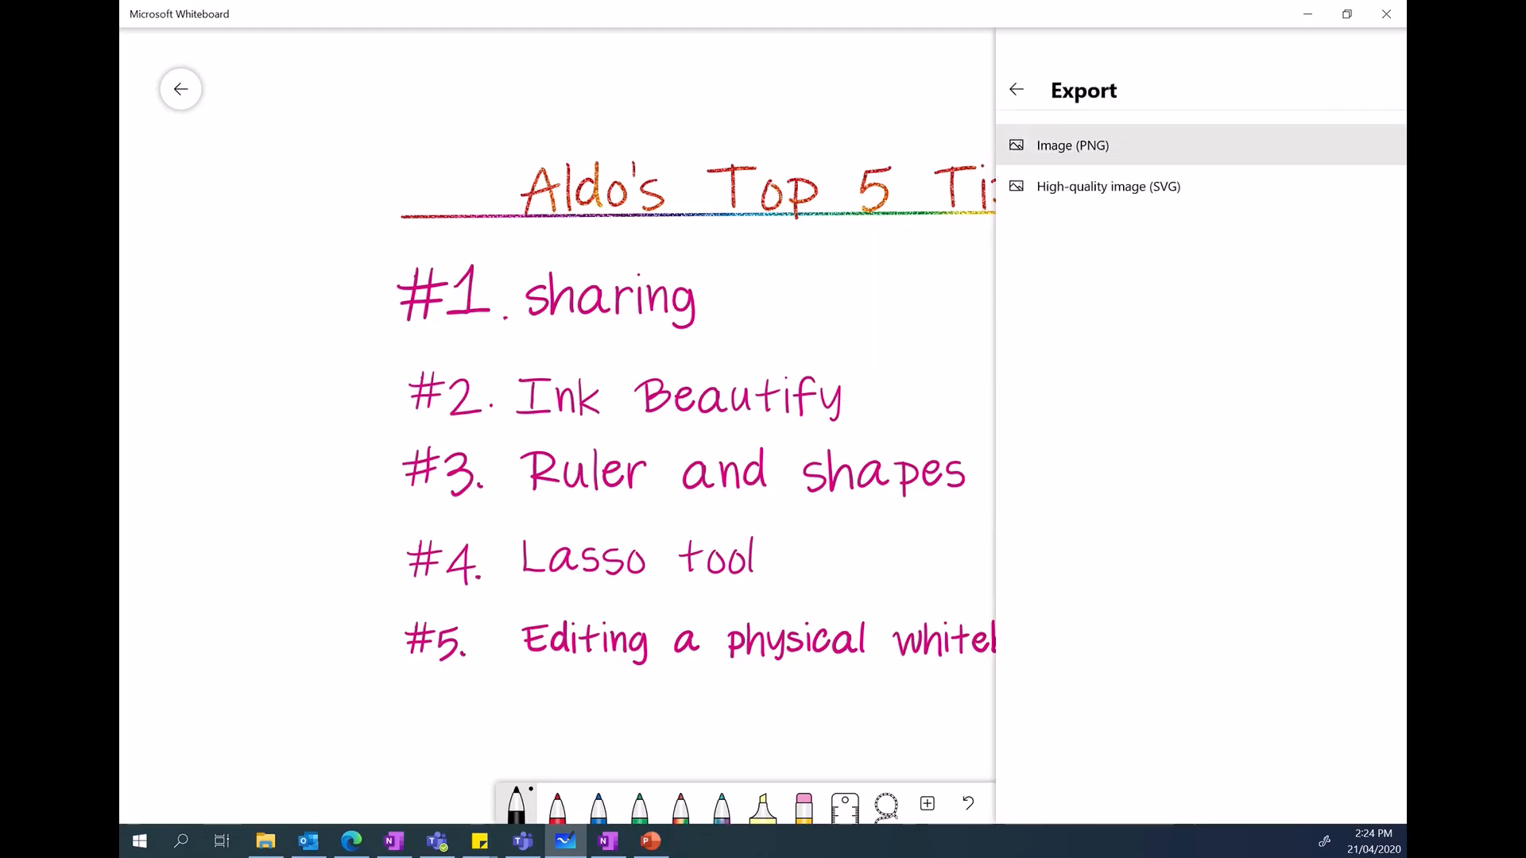
{"action": "left_click", "coordinate": [1015, 89]}
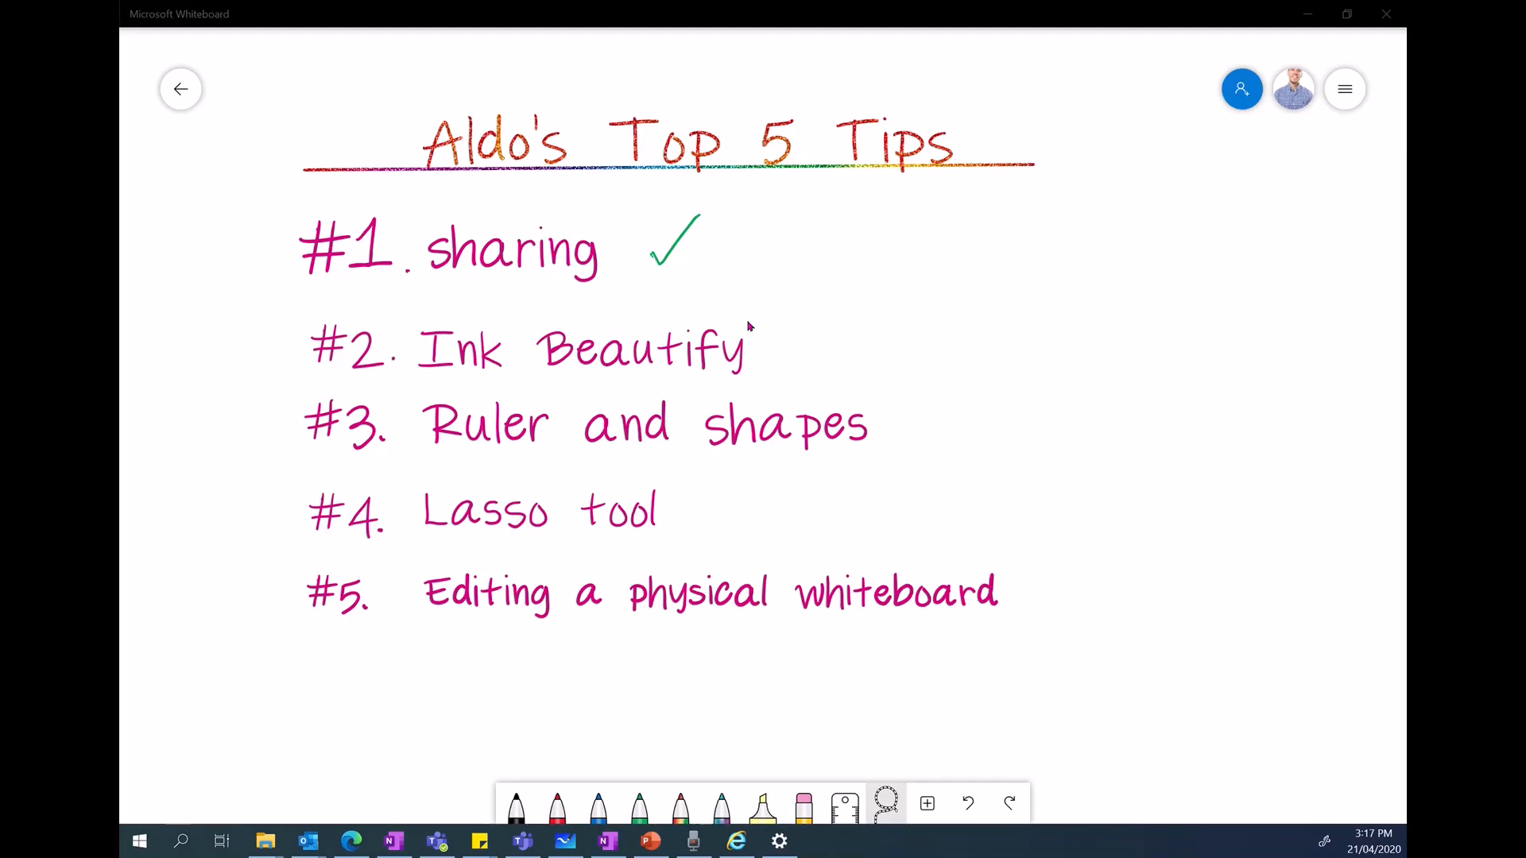
Step: Handwrite "make me beautiful" with the green pen in the empty space beside the tips list
{"action": "left_click", "coordinate": [639, 807]}
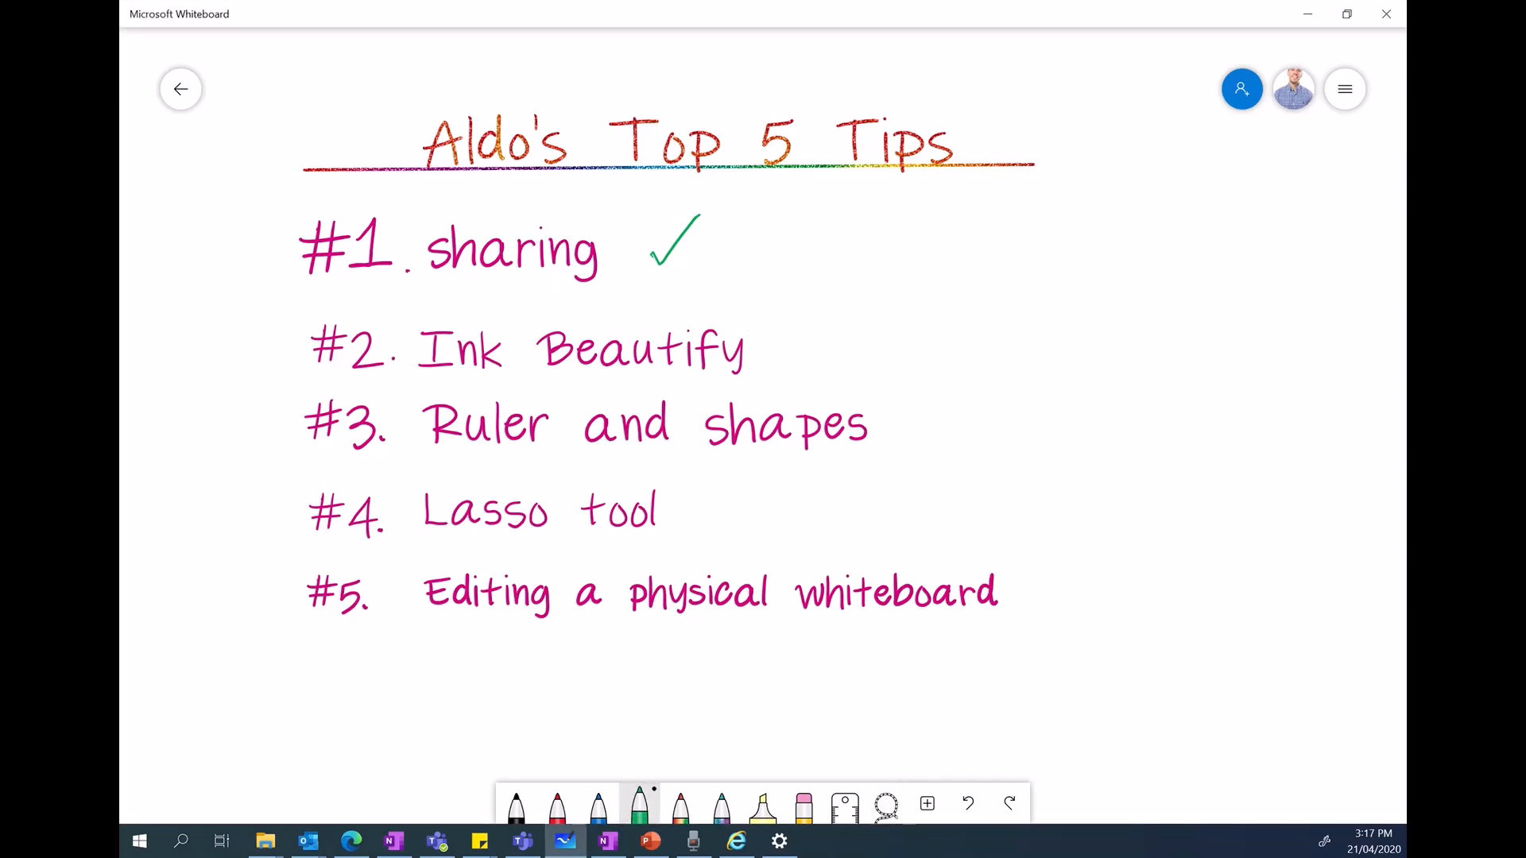
{"action": "mouse_move", "coordinate": [1031, 277]}
{"action": "left_mouse_down"}
{"action": "mouse_move", "coordinate": [748, 321]}
{"action": "mouse_move", "coordinate": [763, 372]}
{"action": "mouse_move", "coordinate": [791, 401]}
{"action": "mouse_move", "coordinate": [819, 401]}
{"action": "left_mouse_up"}
{"action": "mouse_move", "coordinate": [820, 326]}
{"action": "left_mouse_down"}
{"action": "mouse_move", "coordinate": [826, 395]}
{"action": "mouse_move", "coordinate": [935, 359]}
{"action": "mouse_move", "coordinate": [980, 367]}
{"action": "left_mouse_up"}
{"action": "mouse_move", "coordinate": [1037, 315]}
{"action": "left_mouse_down"}
{"action": "mouse_move", "coordinate": [1054, 367]}
{"action": "mouse_move", "coordinate": [1126, 356]}
{"action": "left_mouse_up"}
{"action": "mouse_move", "coordinate": [1132, 304]}
{"action": "left_mouse_down"}
{"action": "mouse_move", "coordinate": [1136, 353]}
{"action": "mouse_move", "coordinate": [1144, 340]}
{"action": "left_mouse_up"}
{"action": "left_click_drag", "start_coordinate": [1141, 338], "coordinate": [1145, 360]}
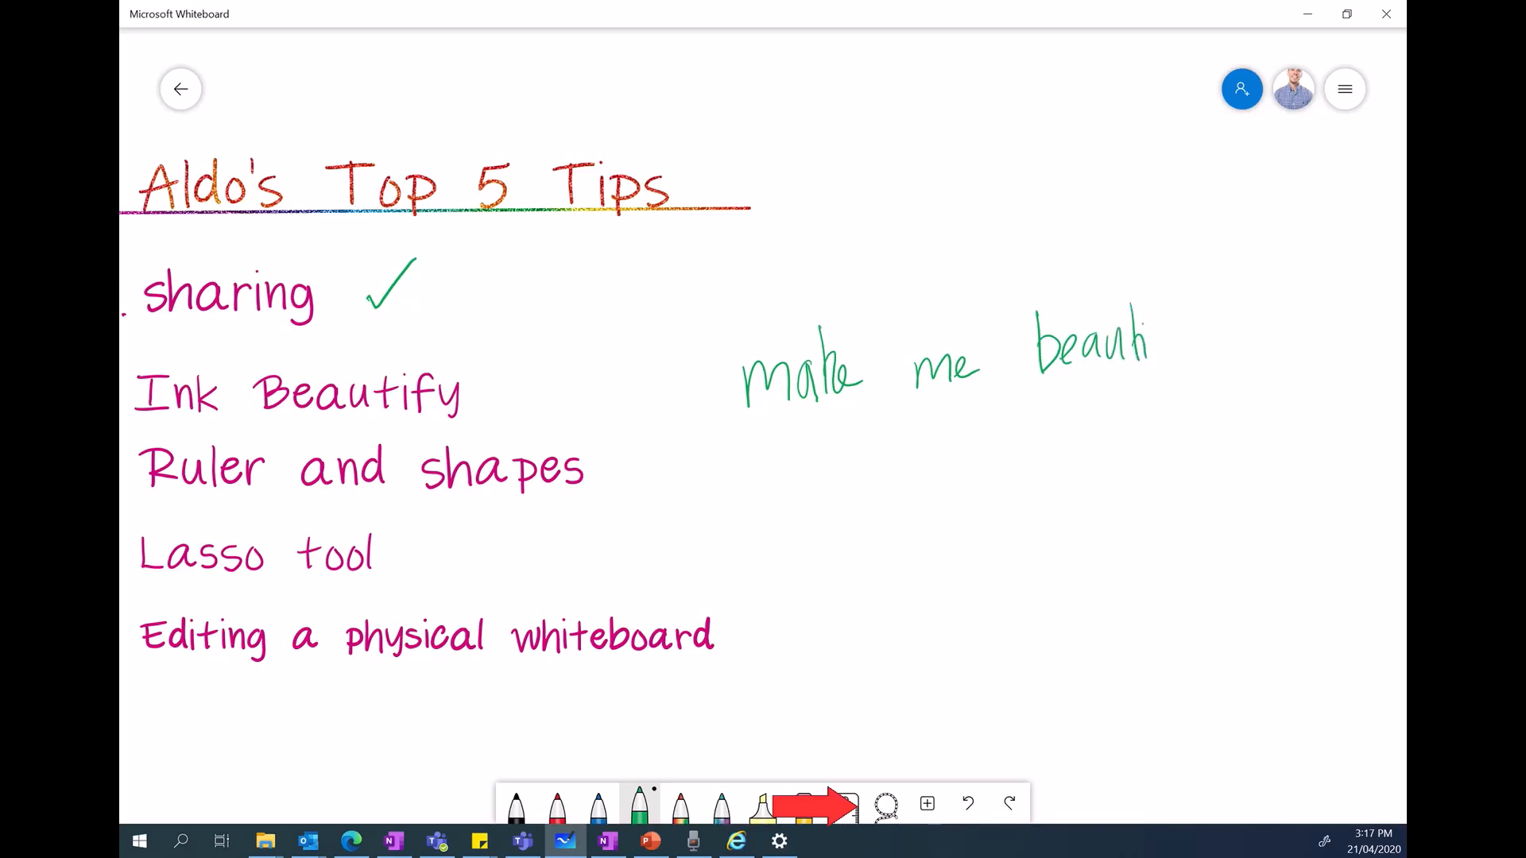
{"action": "left_click_drag", "start_coordinate": [1172, 294], "coordinate": [1154, 339]}
{"action": "left_click_drag", "start_coordinate": [1152, 342], "coordinate": [1193, 339]}
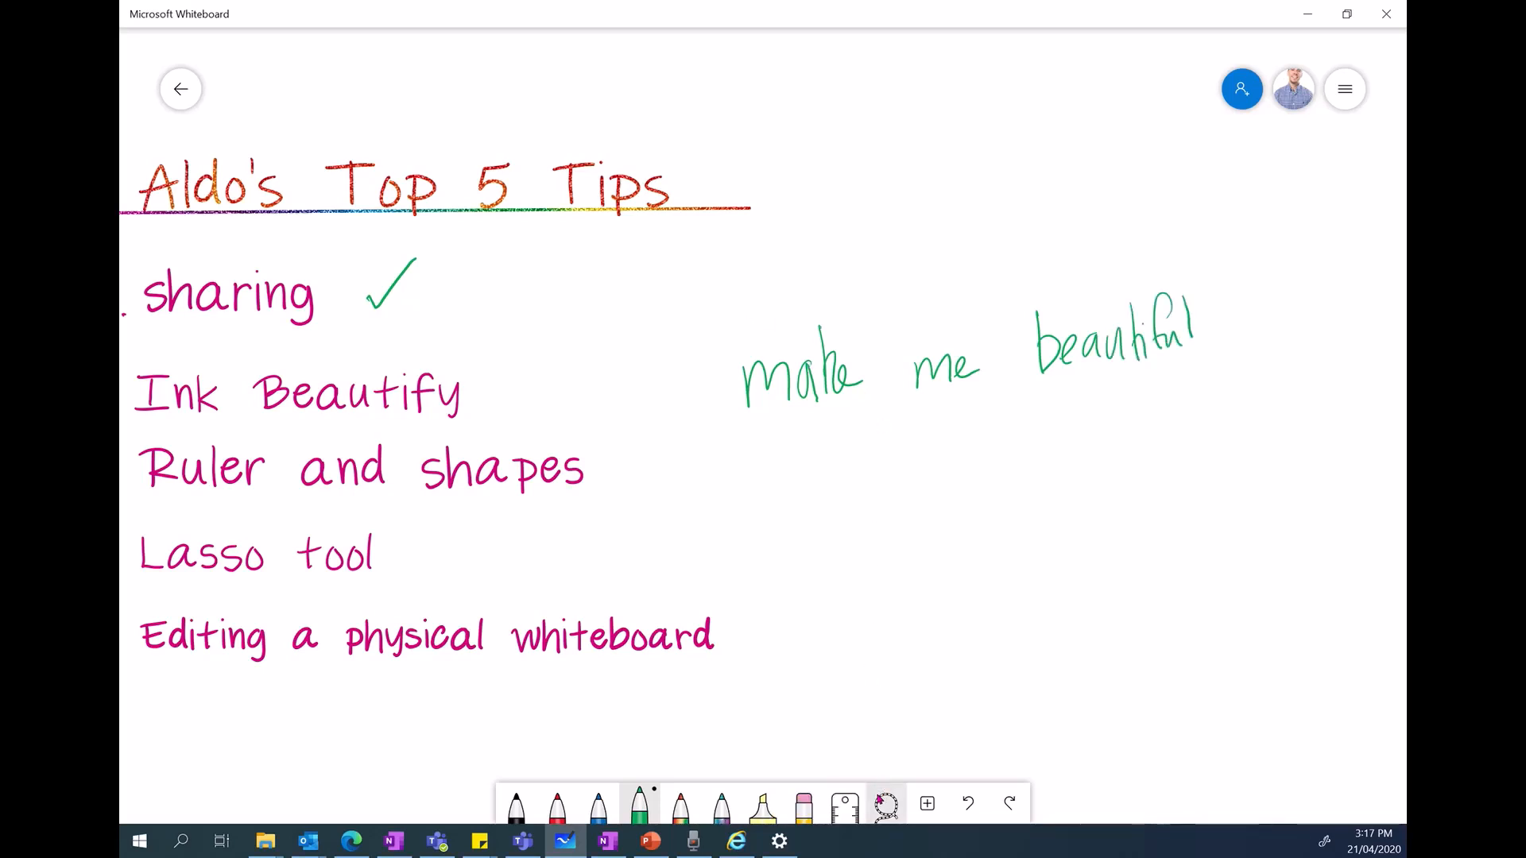
Step: Lasso the handwritten words "make me beautiful" and apply Ink beautification to them
{"action": "left_click", "coordinate": [880, 797]}
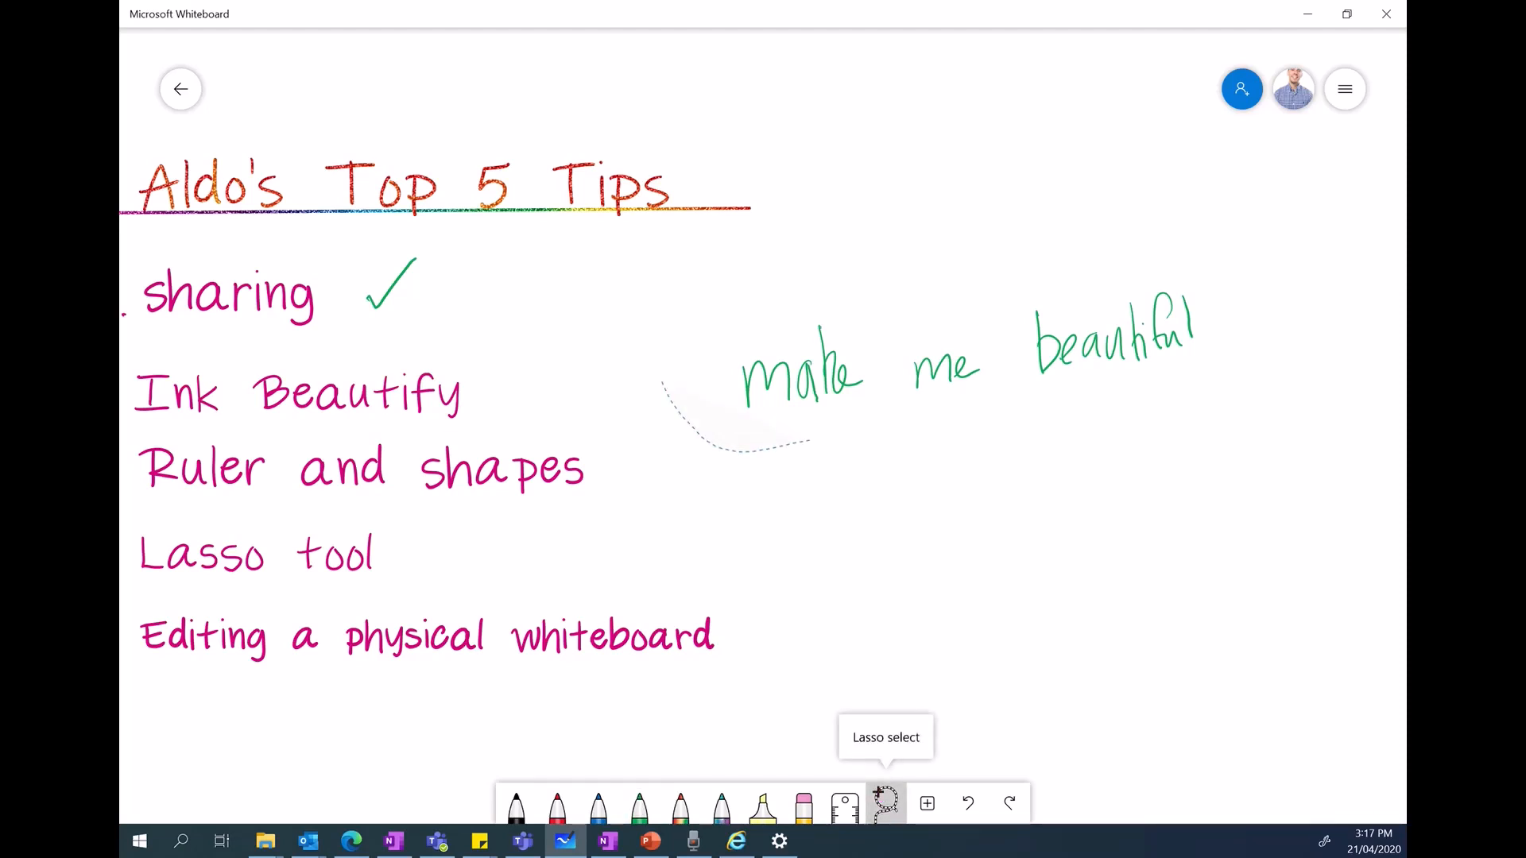
{"action": "mouse_move", "coordinate": [809, 440]}
{"action": "left_mouse_down"}
{"action": "mouse_move", "coordinate": [1152, 441]}
{"action": "mouse_move", "coordinate": [795, 243]}
{"action": "mouse_move", "coordinate": [664, 383]}
{"action": "left_mouse_up"}
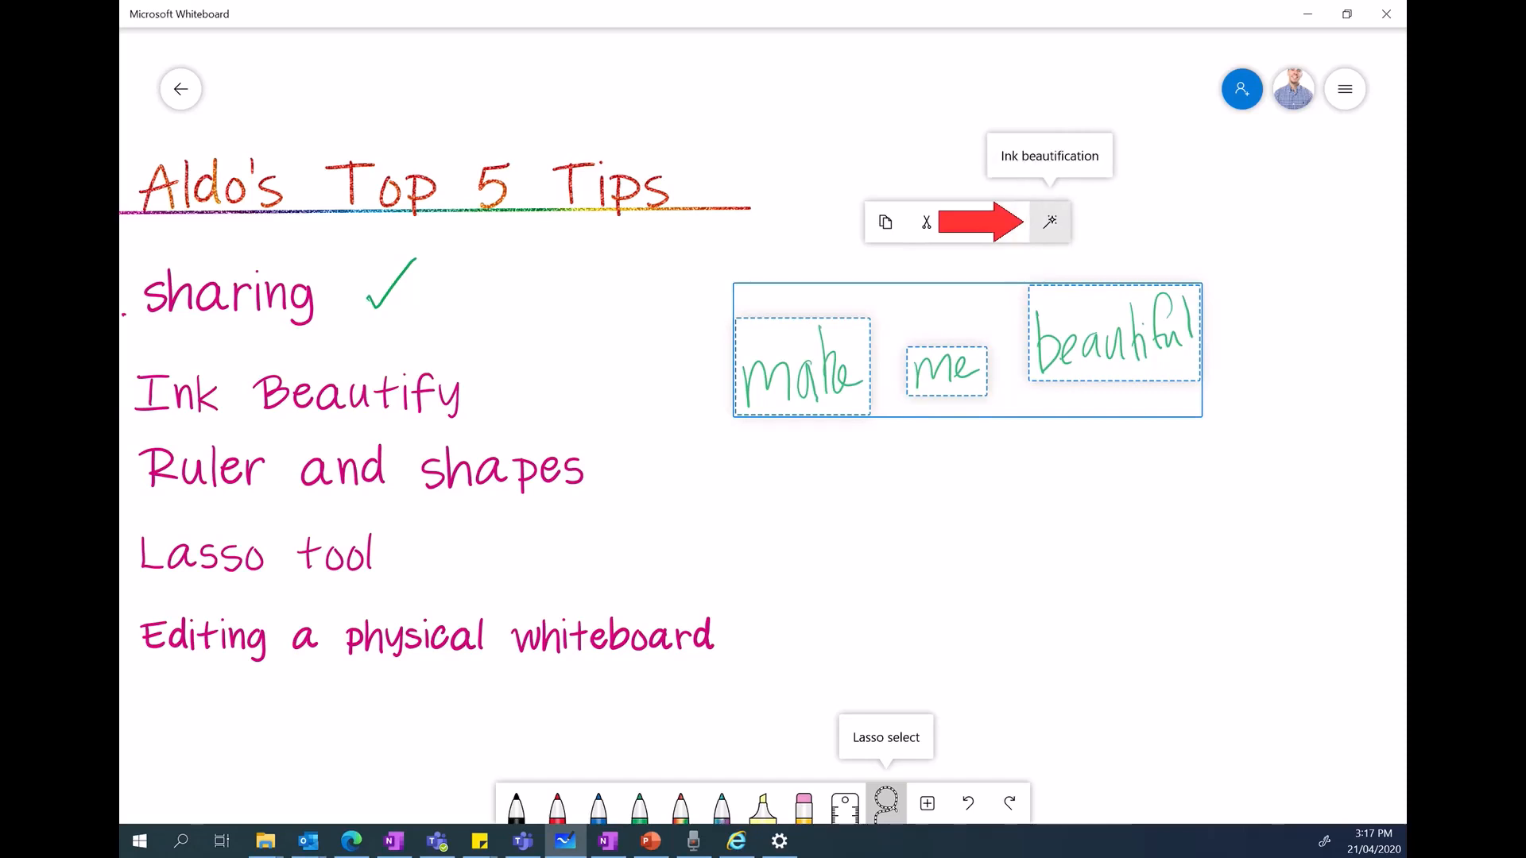
{"action": "left_click", "coordinate": [1049, 222]}
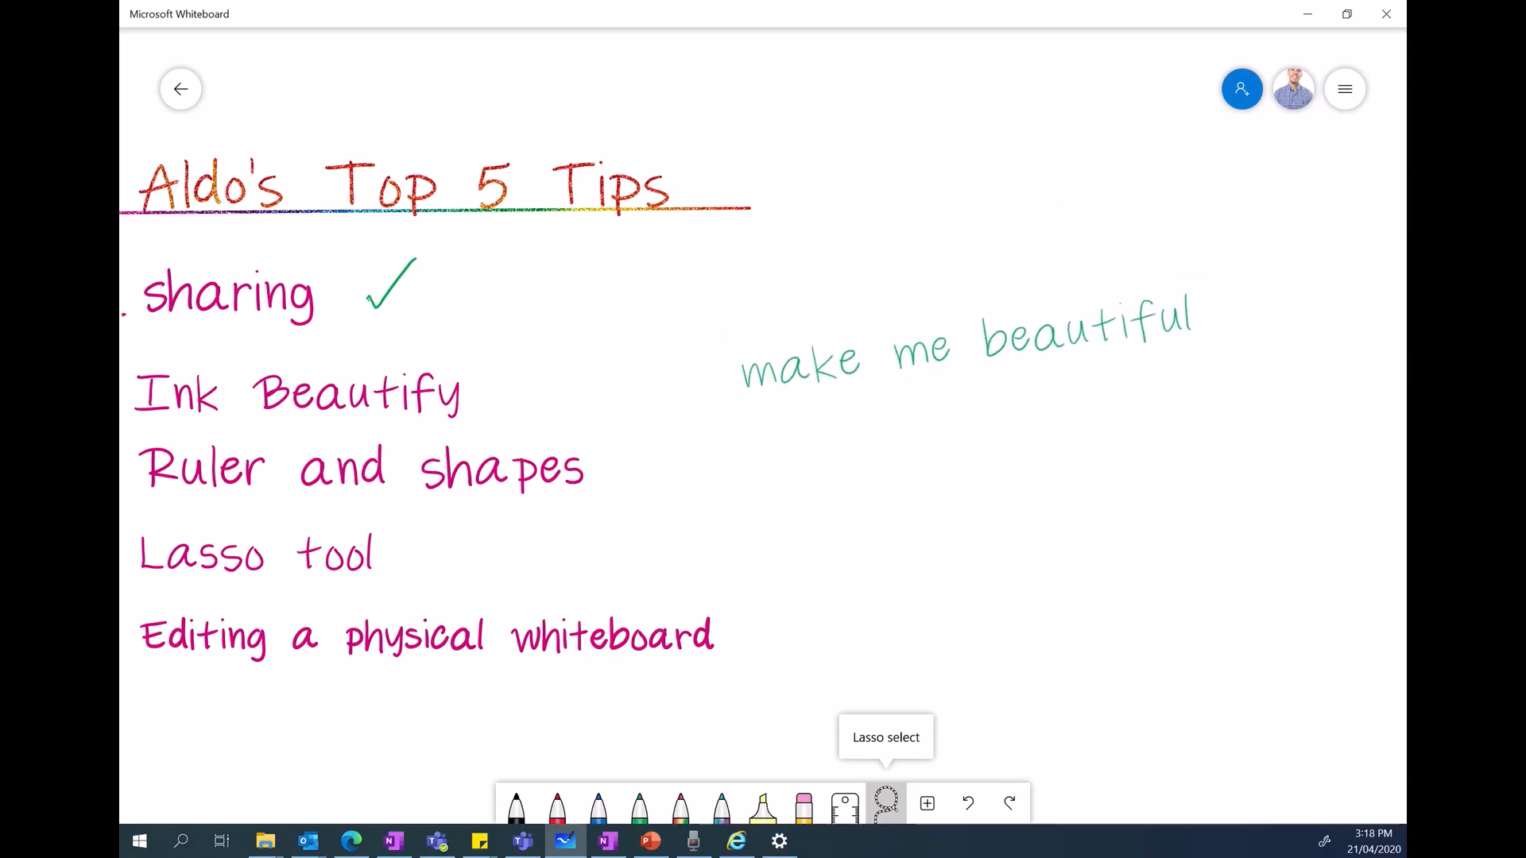
Step: Straighten and enlarge the "make me beautiful" text and recolour it light blue
{"action": "mouse_move", "coordinate": [850, 445]}
{"action": "left_mouse_down"}
{"action": "mouse_move", "coordinate": [676, 457]}
{"action": "mouse_move", "coordinate": [835, 299]}
{"action": "mouse_move", "coordinate": [1152, 445]}
{"action": "mouse_move", "coordinate": [854, 449]}
{"action": "left_mouse_up"}
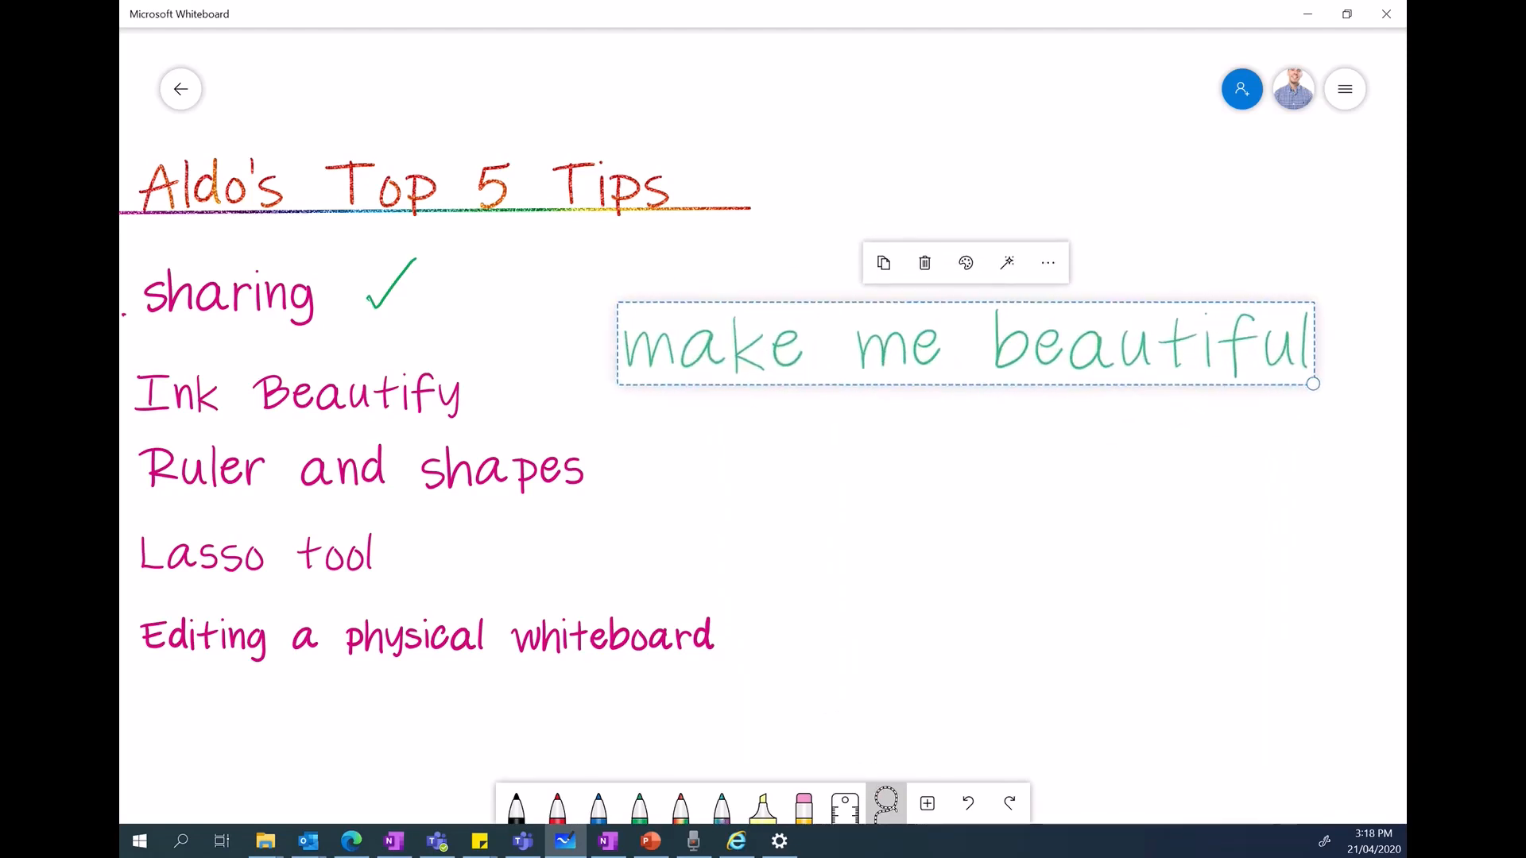
{"action": "left_click", "coordinate": [966, 262]}
{"action": "left_click", "coordinate": [966, 346]}
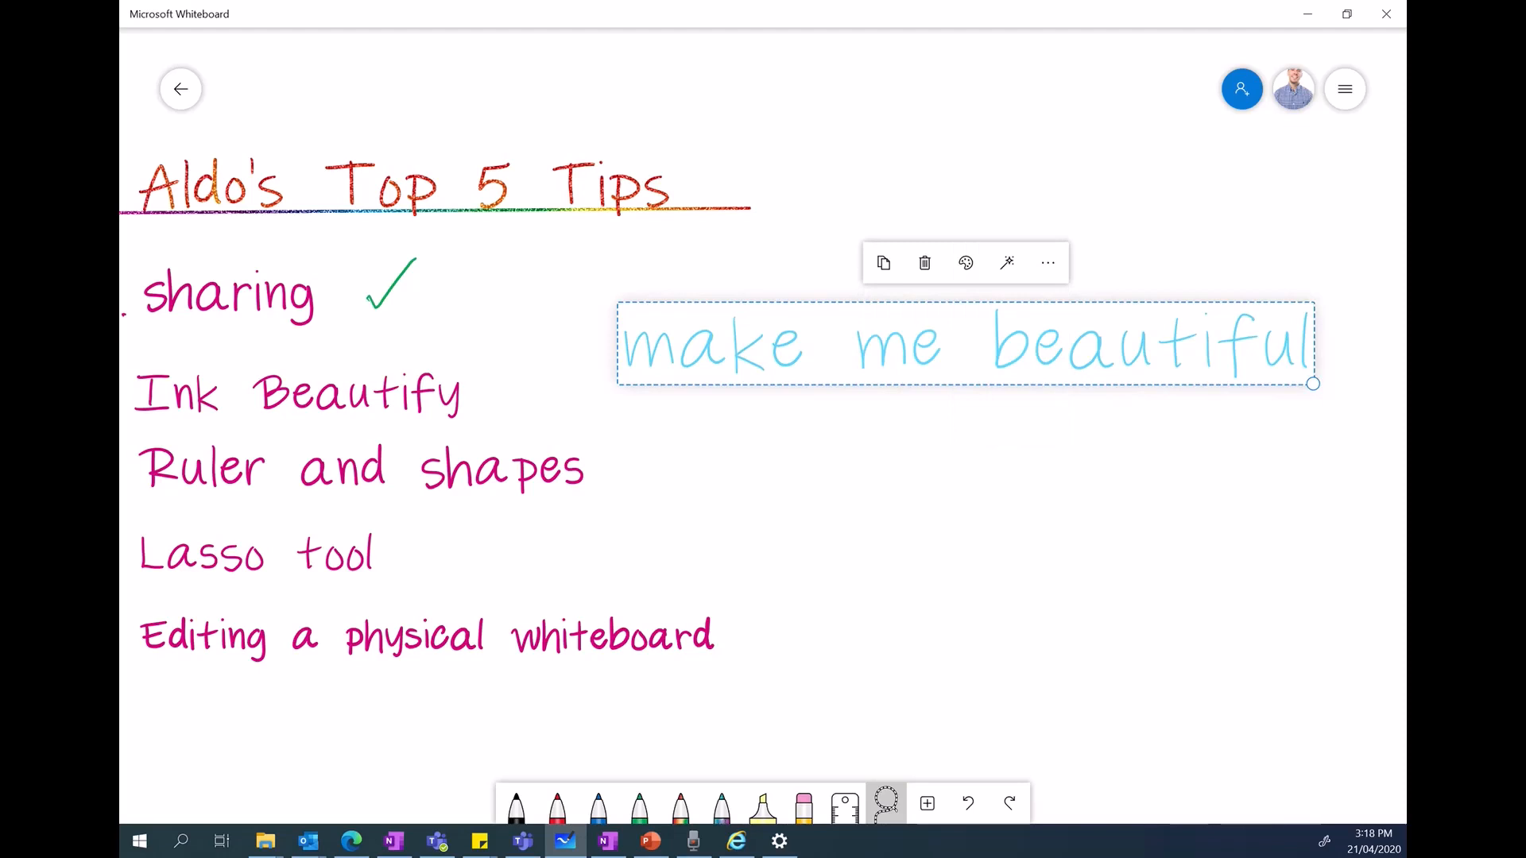
Step: Draw a green check mark beside the "Ink Beautify" tip
{"action": "left_click", "coordinate": [640, 805]}
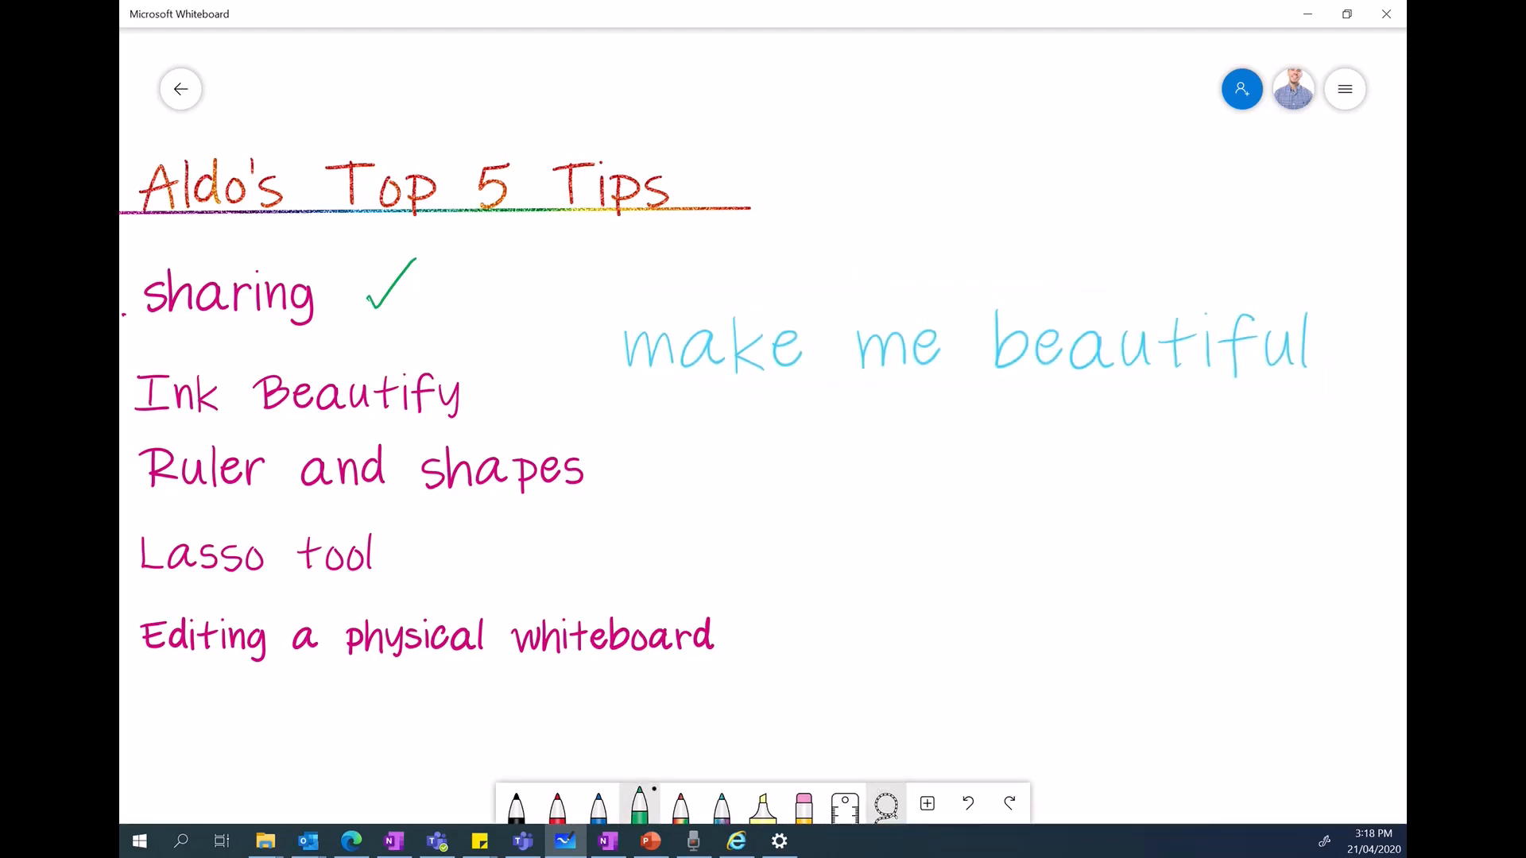
{"action": "left_click_drag", "start_coordinate": [479, 388], "coordinate": [481, 393]}
{"action": "left_click_drag", "start_coordinate": [482, 393], "coordinate": [530, 343]}
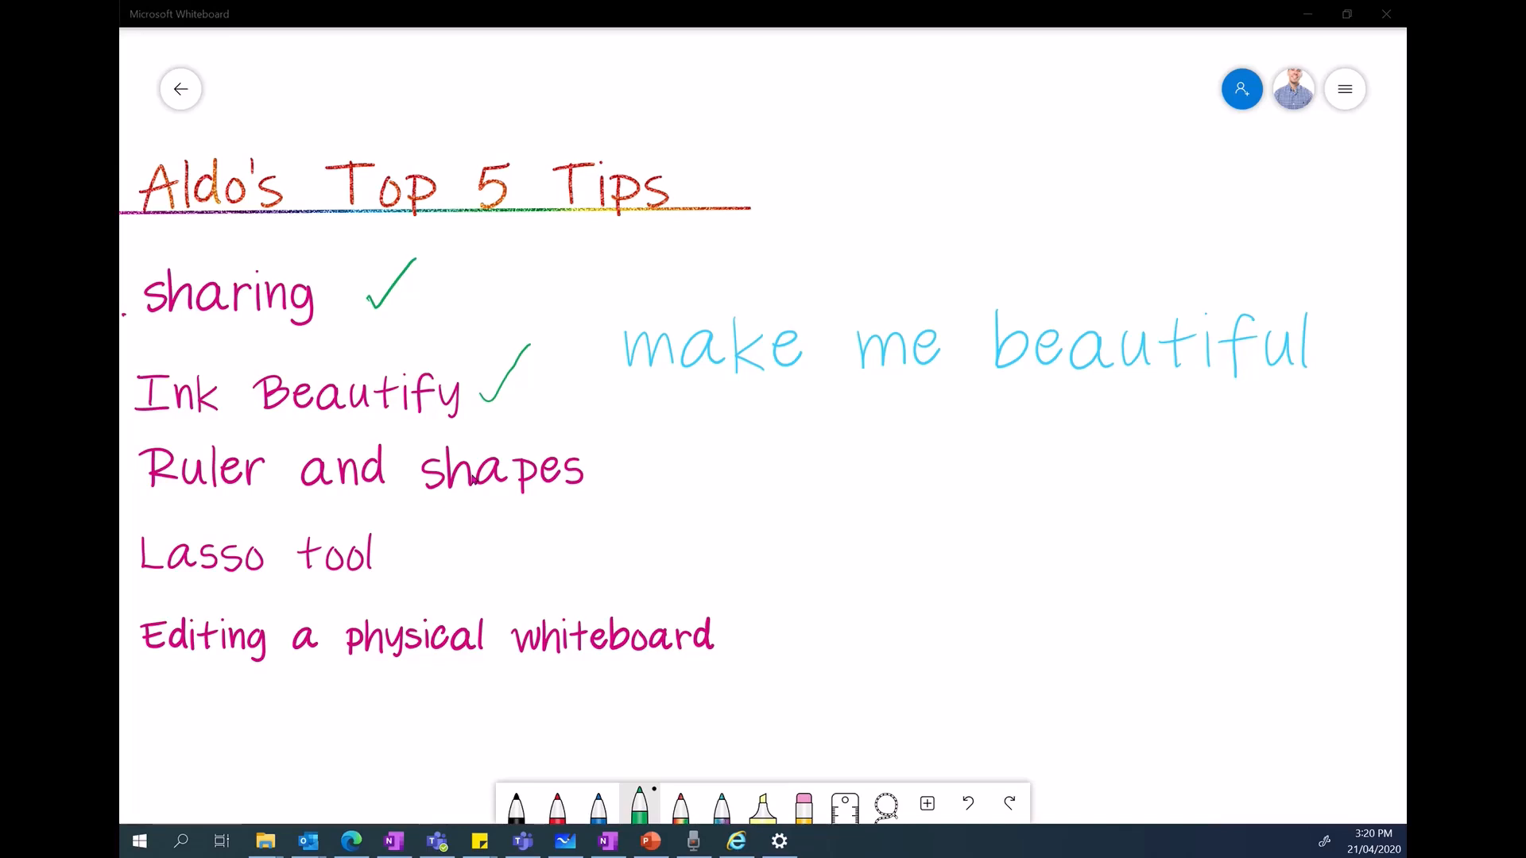
Step: Set the ruler to 0° below the tips list and draw a straight green line along its upper edge
{"action": "left_click", "coordinate": [842, 817]}
{"action": "scroll", "coordinate": [843, 816], "scroll_direction": "down", "scroll_amount": 6}
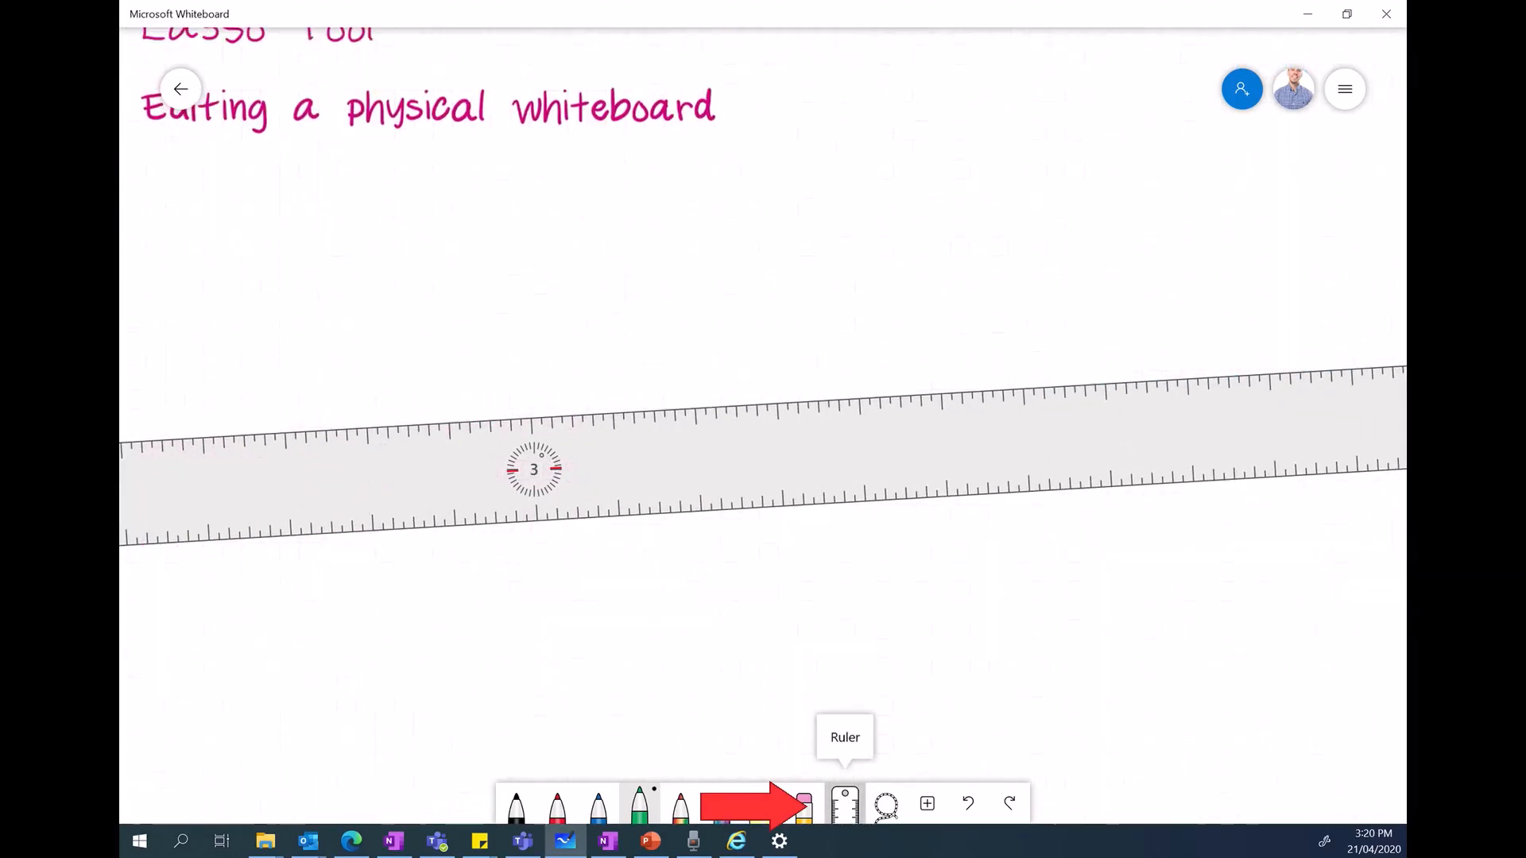
{"action": "left_click_drag", "start_coordinate": [603, 481], "coordinate": [689, 487]}
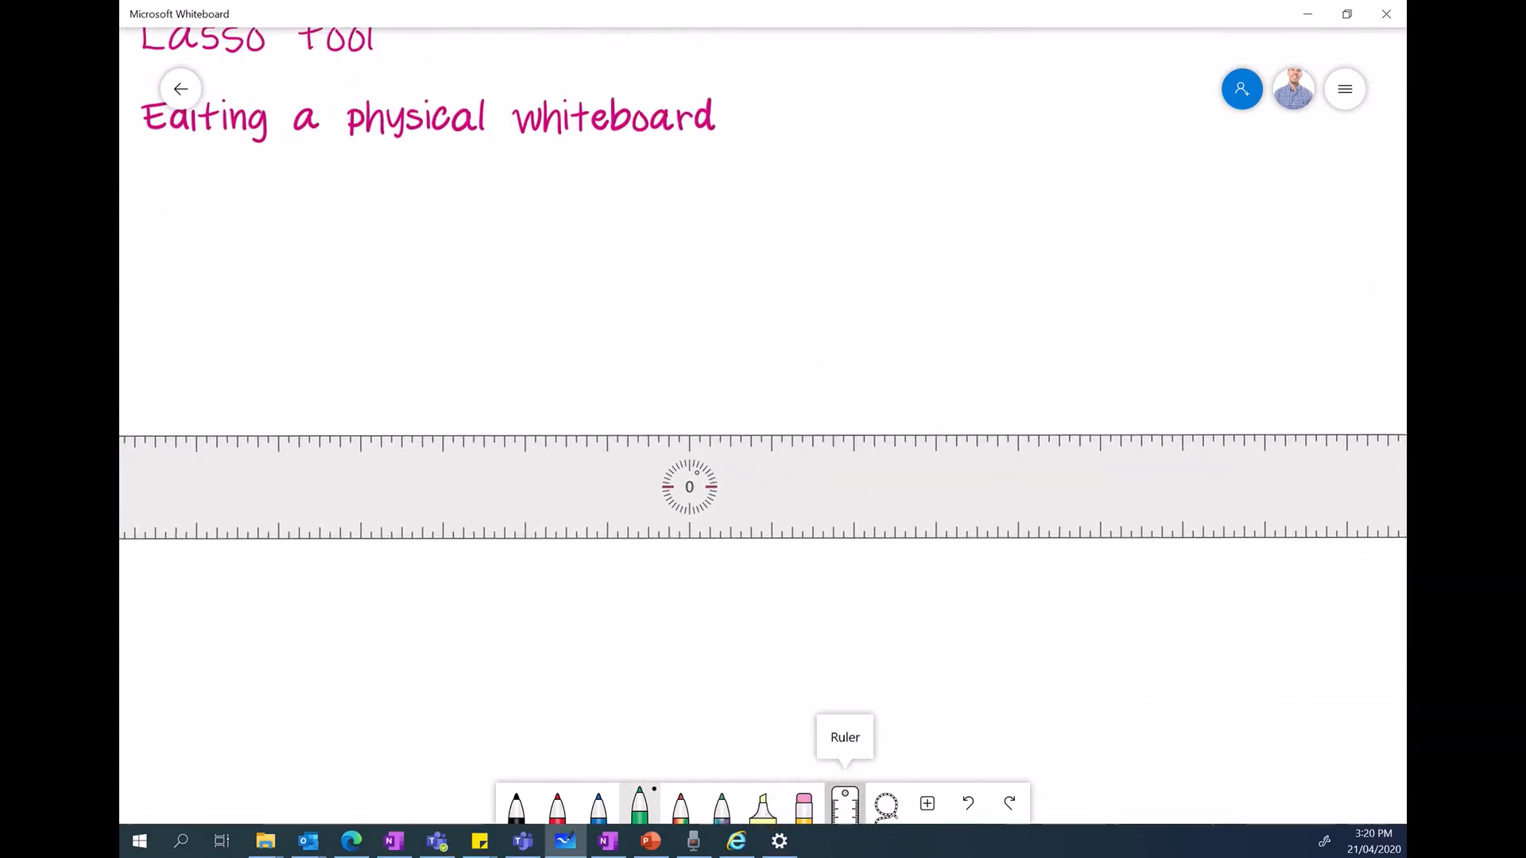
{"action": "left_click_drag", "start_coordinate": [248, 433], "coordinate": [954, 433]}
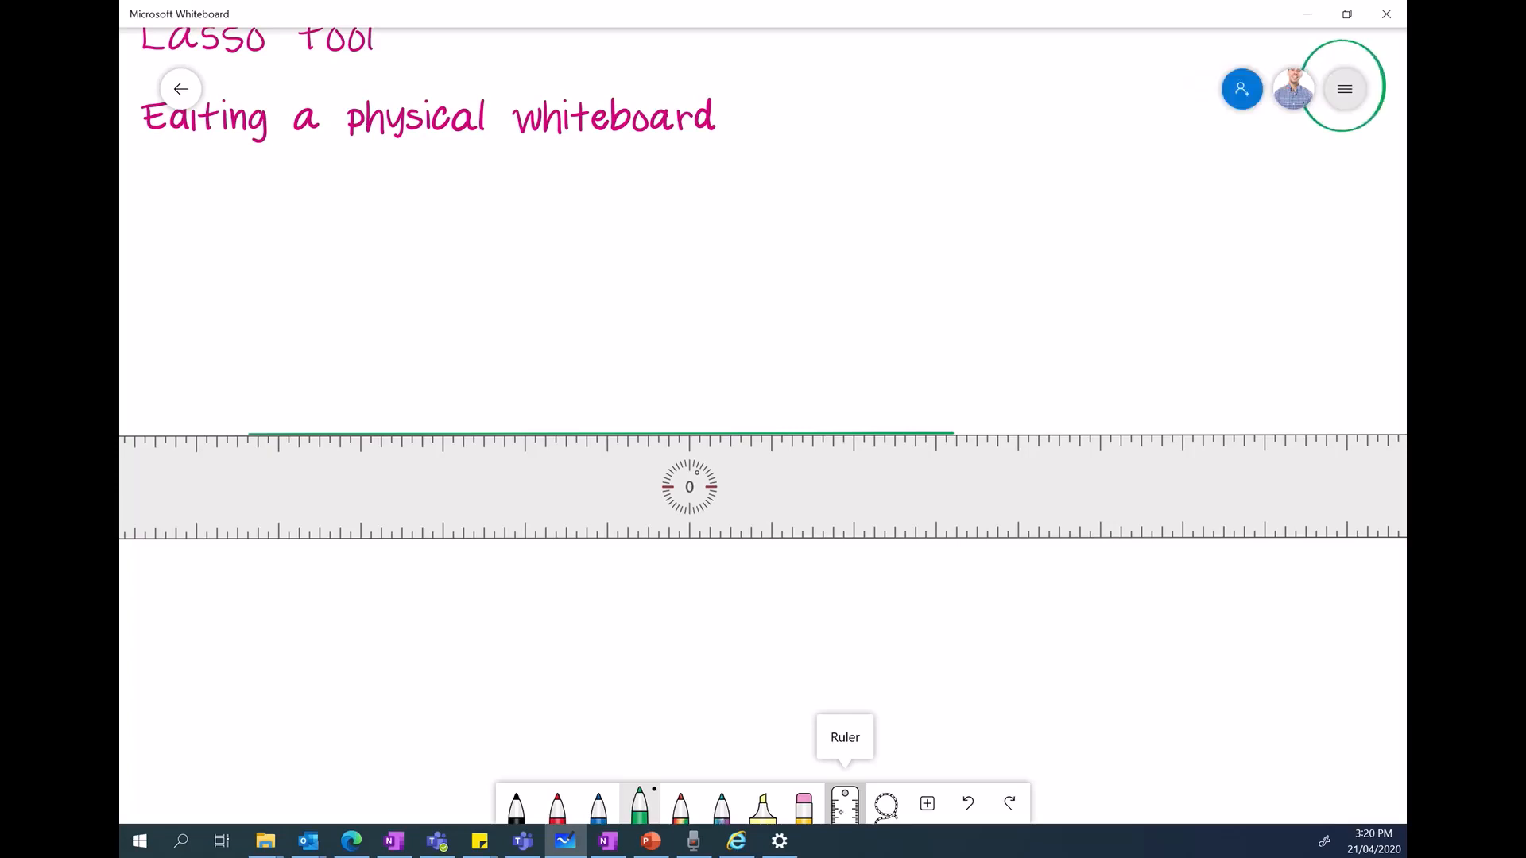
Step: Switch Ink to table off and back on in the board settings
{"action": "left_click", "coordinate": [1345, 89]}
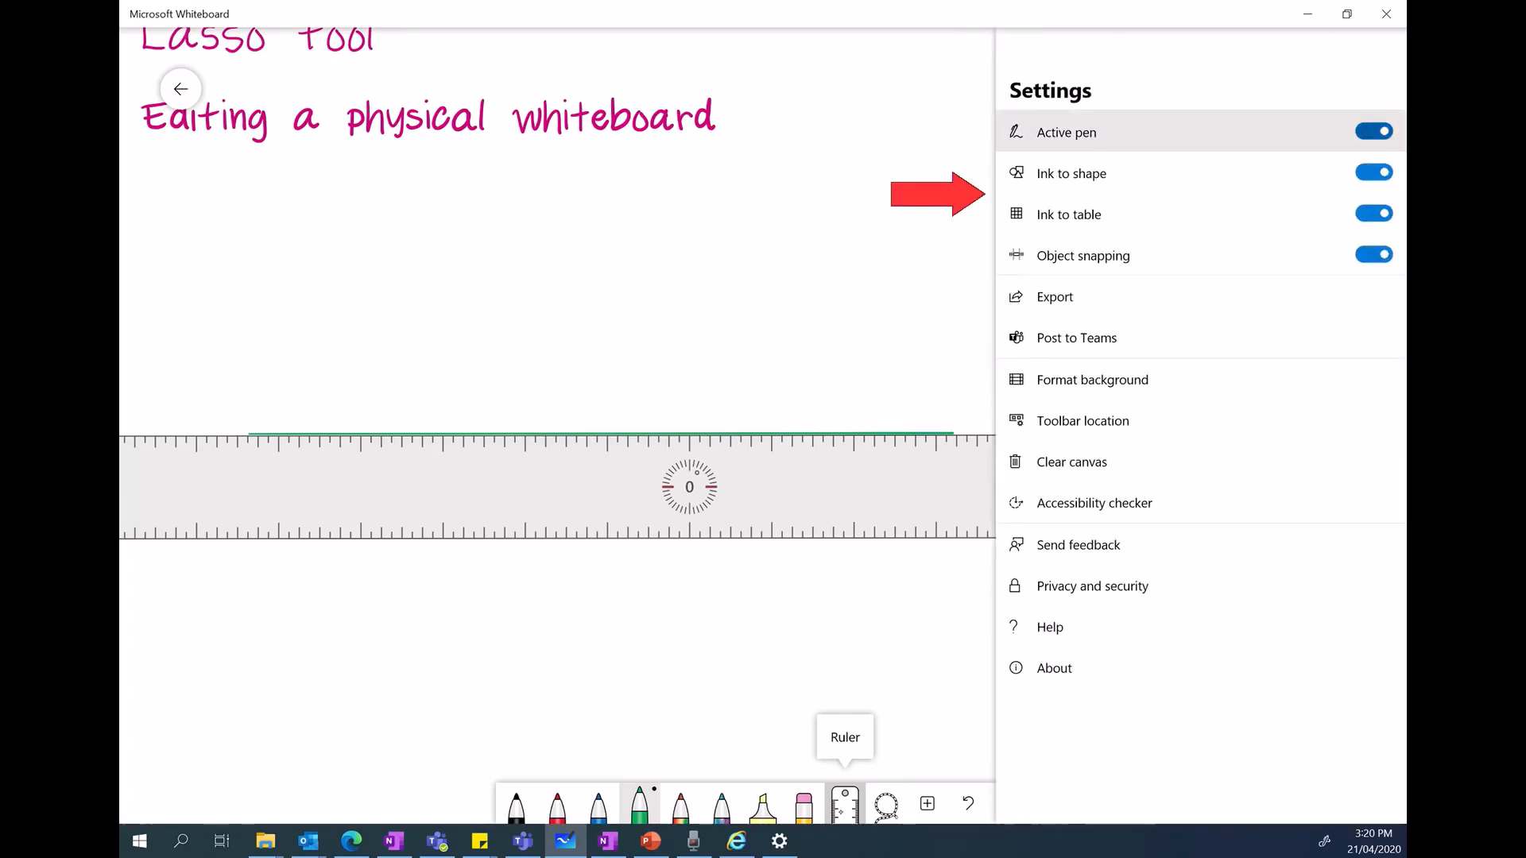
{"action": "left_click", "coordinate": [1373, 213]}
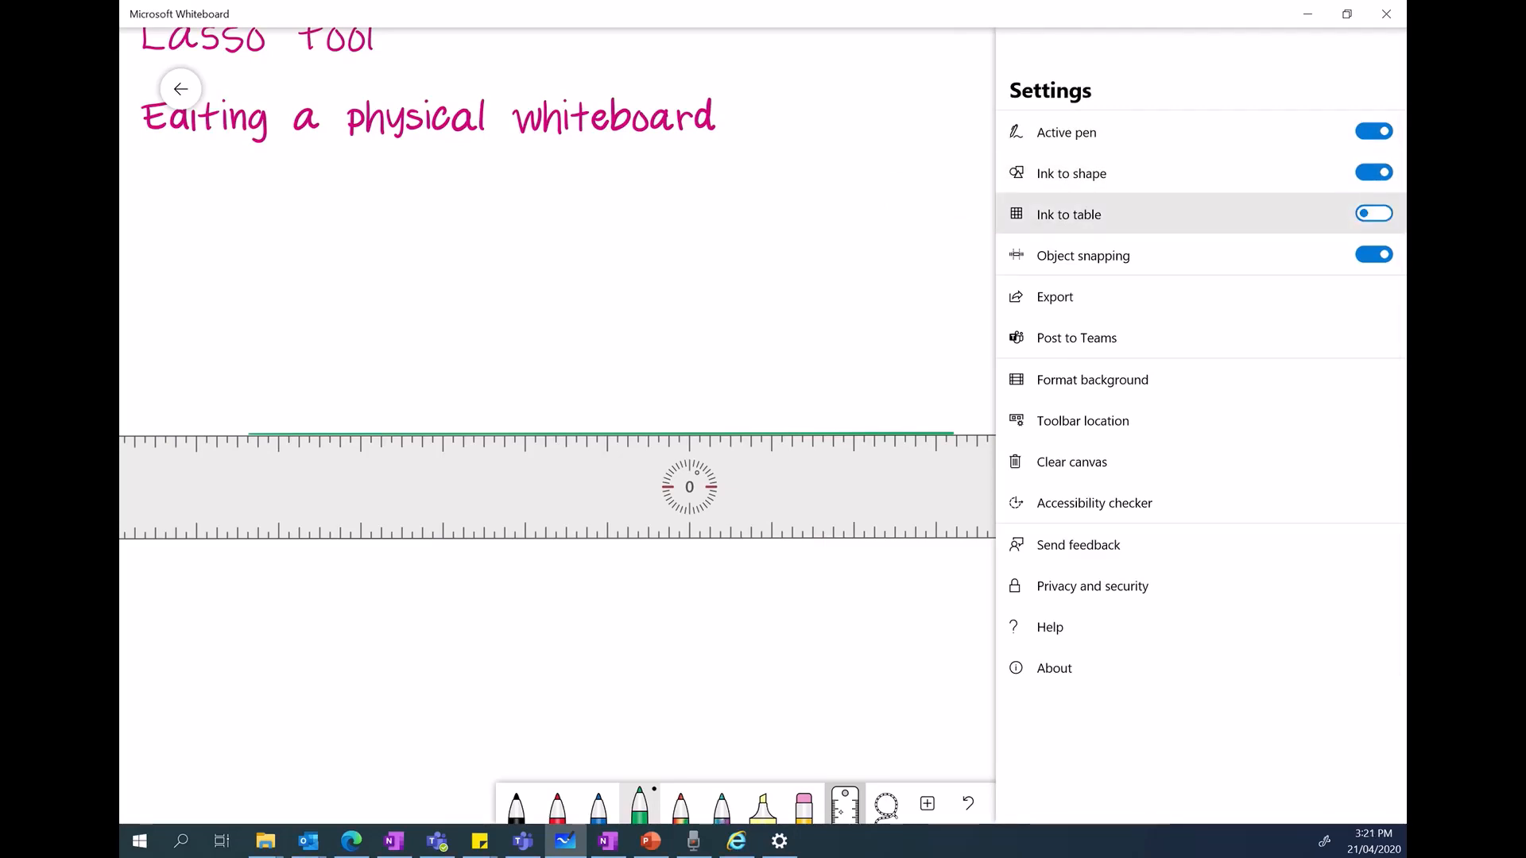
{"action": "left_click", "coordinate": [1373, 213]}
{"action": "left_click", "coordinate": [874, 238]}
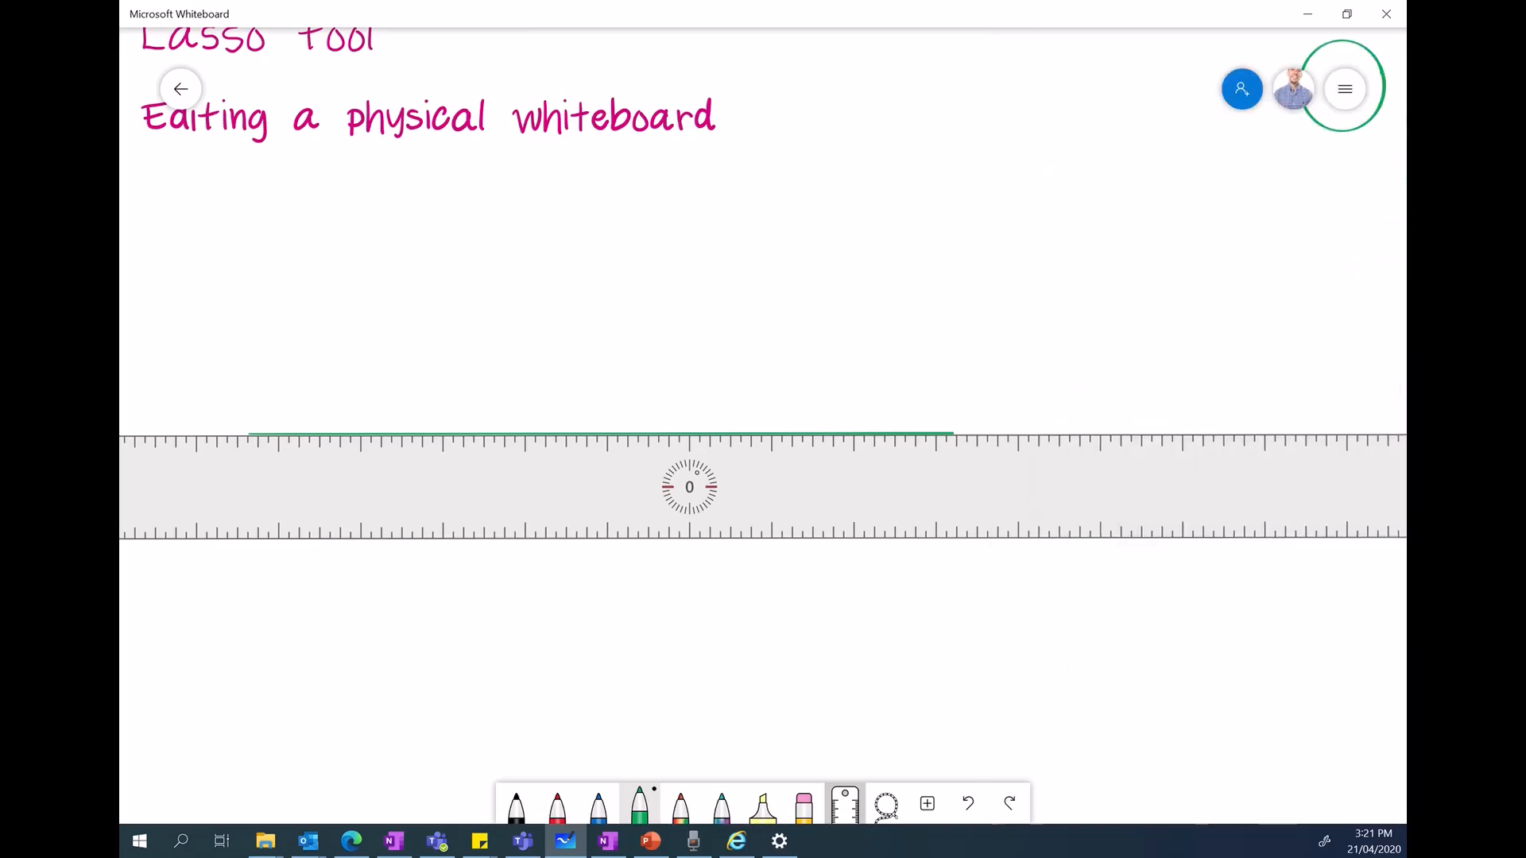
Step: Hide the ruler and draw a green circle and triangle side by side below the straight line
{"action": "left_click", "coordinate": [845, 804]}
{"action": "mouse_move", "coordinate": [433, 465]}
{"action": "left_mouse_down"}
{"action": "mouse_move", "coordinate": [445, 589]}
{"action": "mouse_move", "coordinate": [433, 467]}
{"action": "left_mouse_up"}
{"action": "mouse_move", "coordinate": [527, 580]}
{"action": "left_mouse_down"}
{"action": "mouse_move", "coordinate": [657, 504]}
{"action": "mouse_move", "coordinate": [513, 580]}
{"action": "left_mouse_up"}
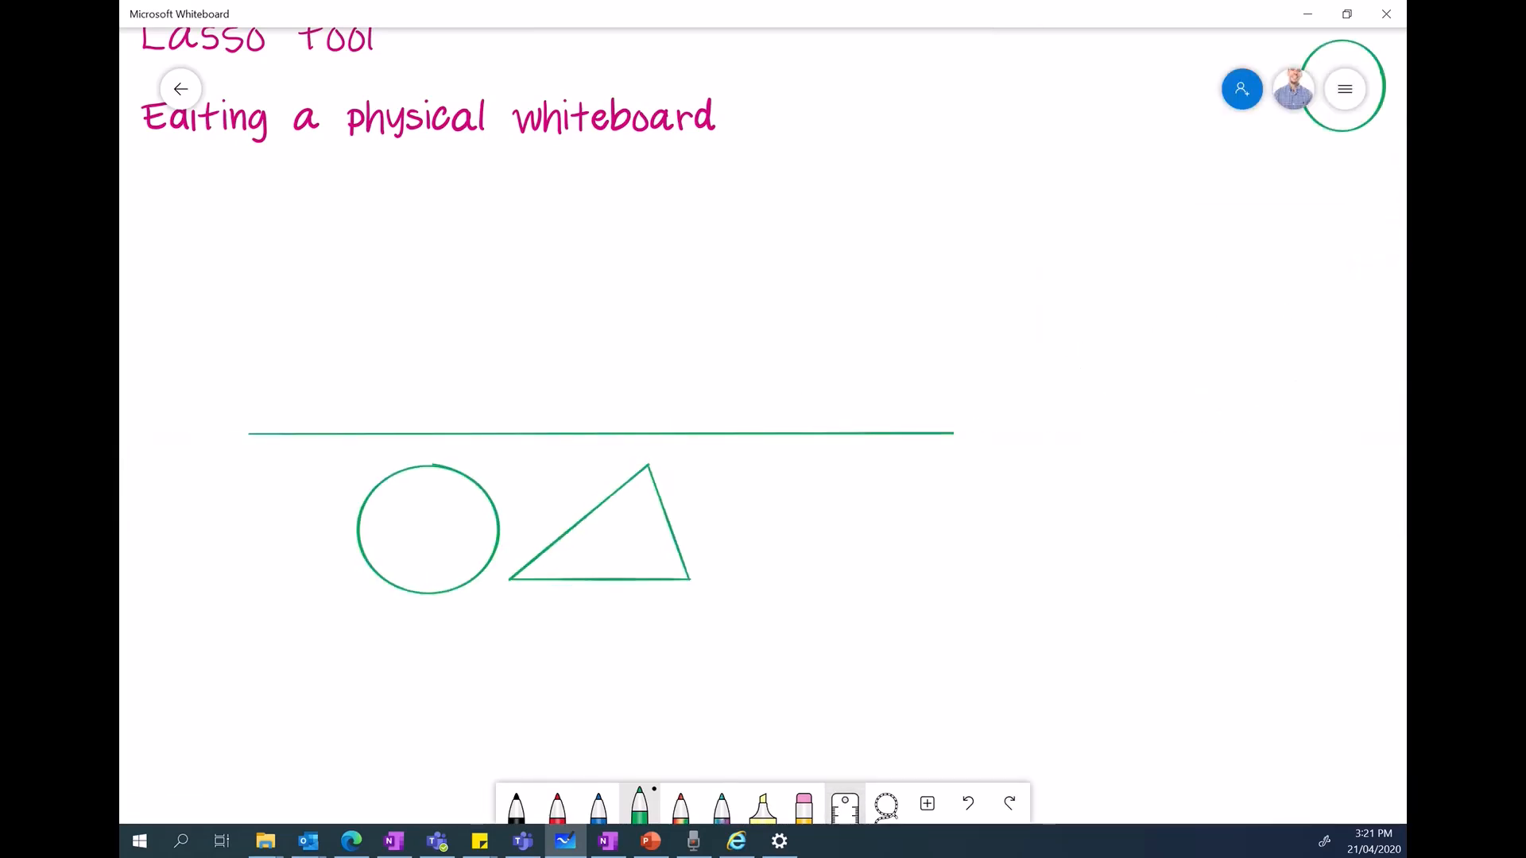
Step: Draw a green square beside the triangle and divide it into a table of two rows and two columns
{"action": "mouse_move", "coordinate": [843, 482]}
{"action": "left_mouse_down"}
{"action": "mouse_move", "coordinate": [844, 676]}
{"action": "mouse_move", "coordinate": [1098, 513]}
{"action": "mouse_move", "coordinate": [850, 475]}
{"action": "left_mouse_up"}
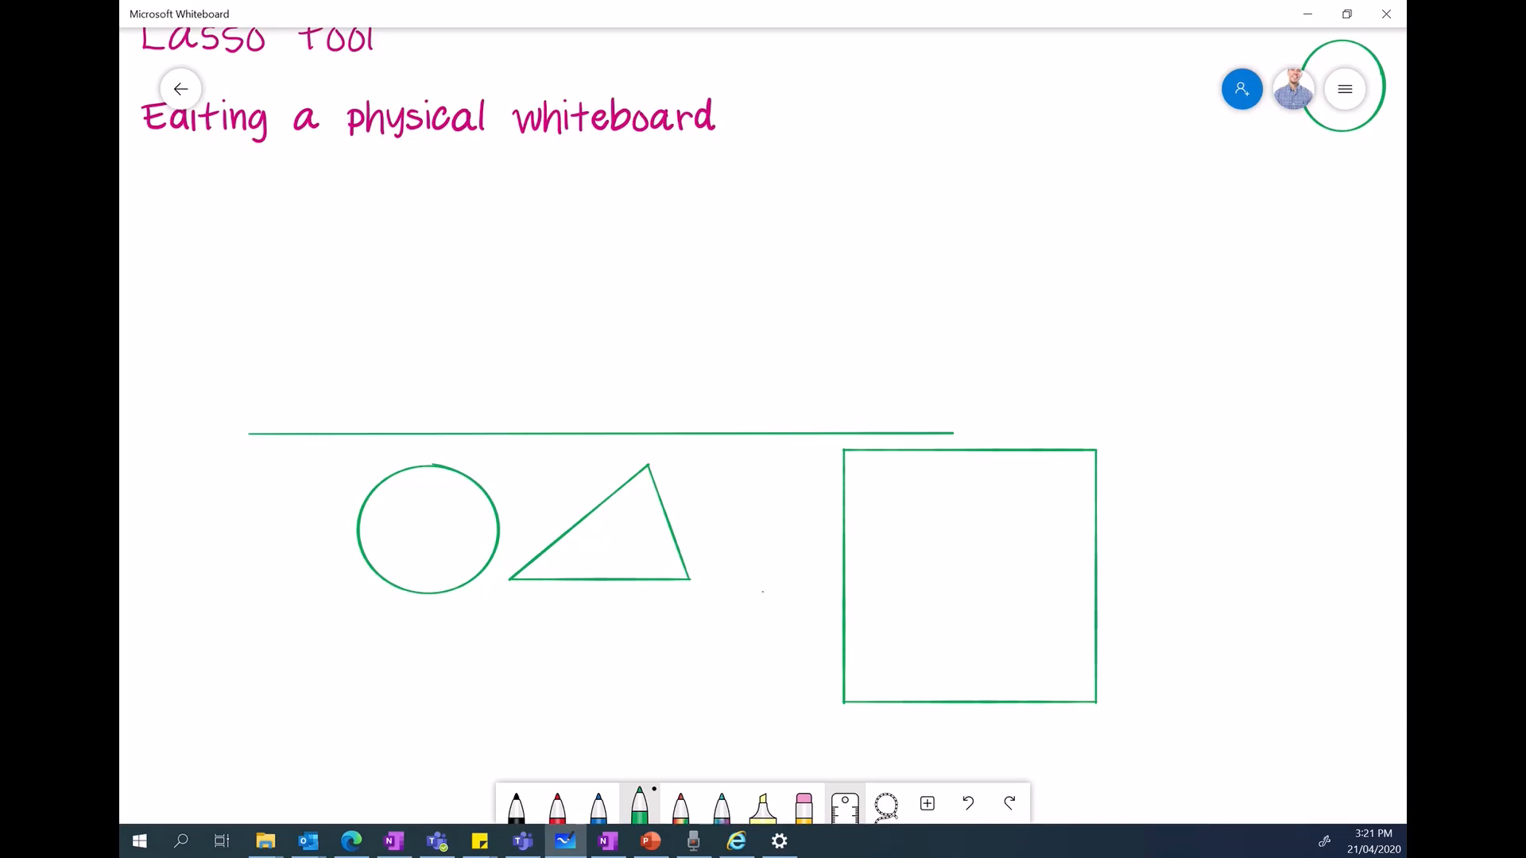
{"action": "left_click_drag", "start_coordinate": [763, 592], "coordinate": [1197, 591]}
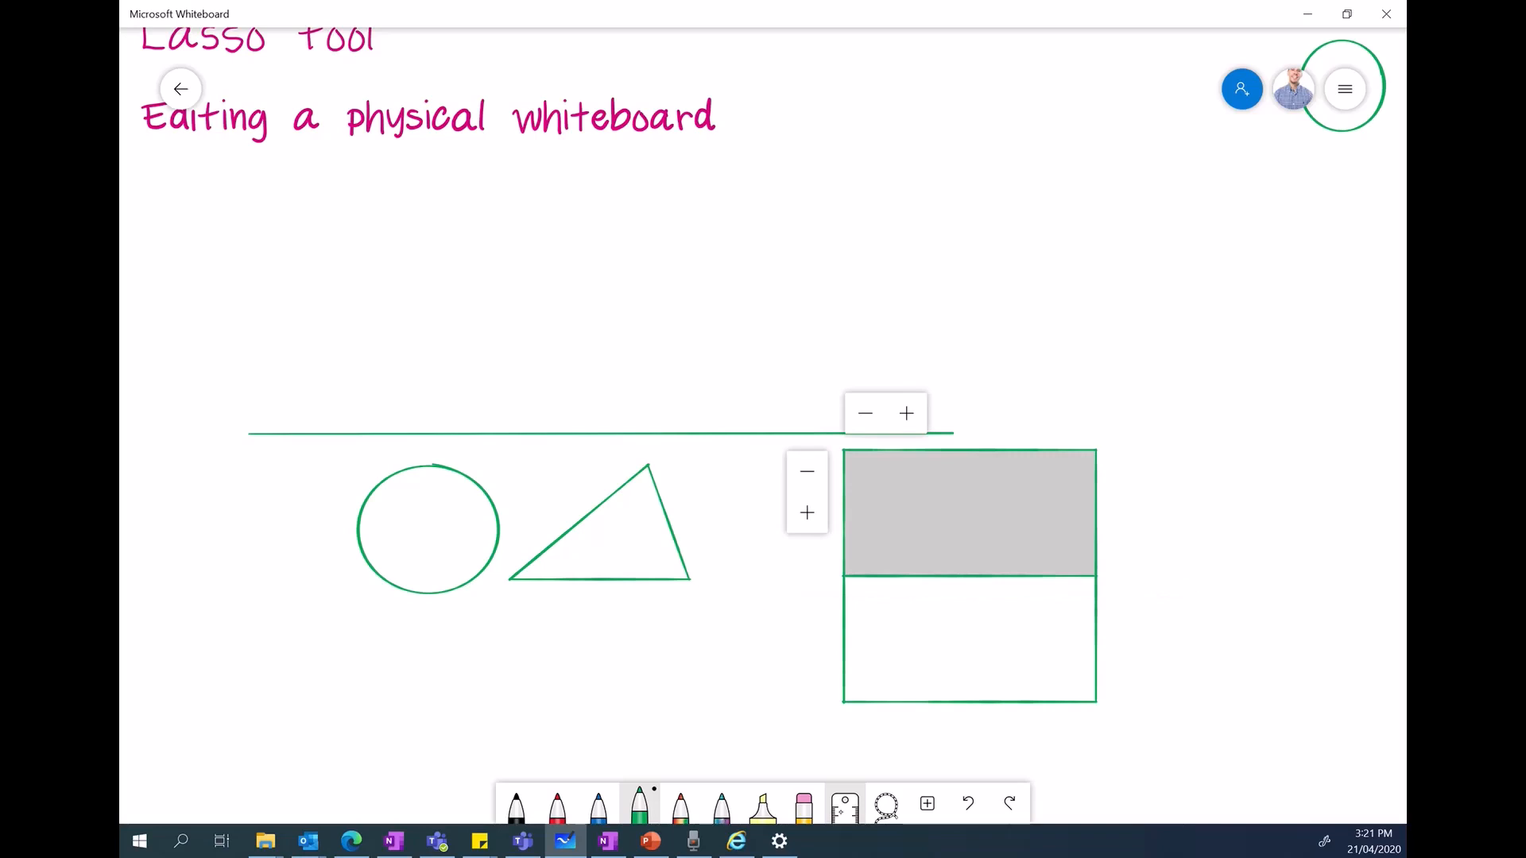
{"action": "left_click_drag", "start_coordinate": [954, 743], "coordinate": [925, 395]}
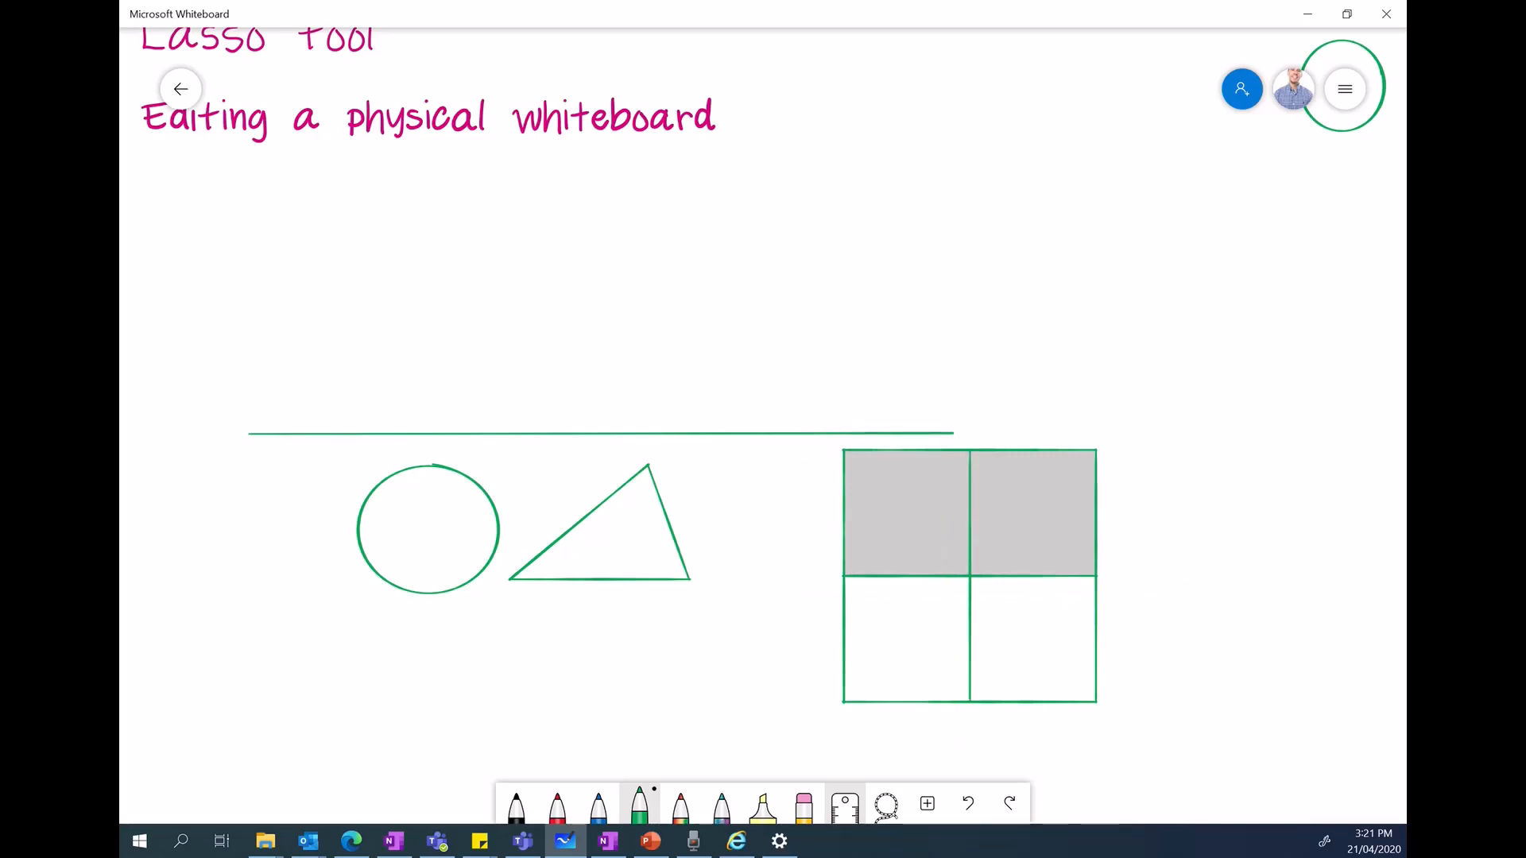
Step: Handwrite "Dynamic" in the table's upper-right cell and apply Ink beautification to the word
{"action": "mouse_move", "coordinate": [983, 497]}
{"action": "left_mouse_down"}
{"action": "mouse_move", "coordinate": [987, 538]}
{"action": "mouse_move", "coordinate": [1018, 548]}
{"action": "left_mouse_up"}
{"action": "left_click_drag", "start_coordinate": [1030, 507], "coordinate": [1049, 528]}
{"action": "mouse_move", "coordinate": [1065, 506]}
{"action": "left_mouse_down"}
{"action": "mouse_move", "coordinate": [1070, 529]}
{"action": "mouse_move", "coordinate": [1129, 525]}
{"action": "left_mouse_up"}
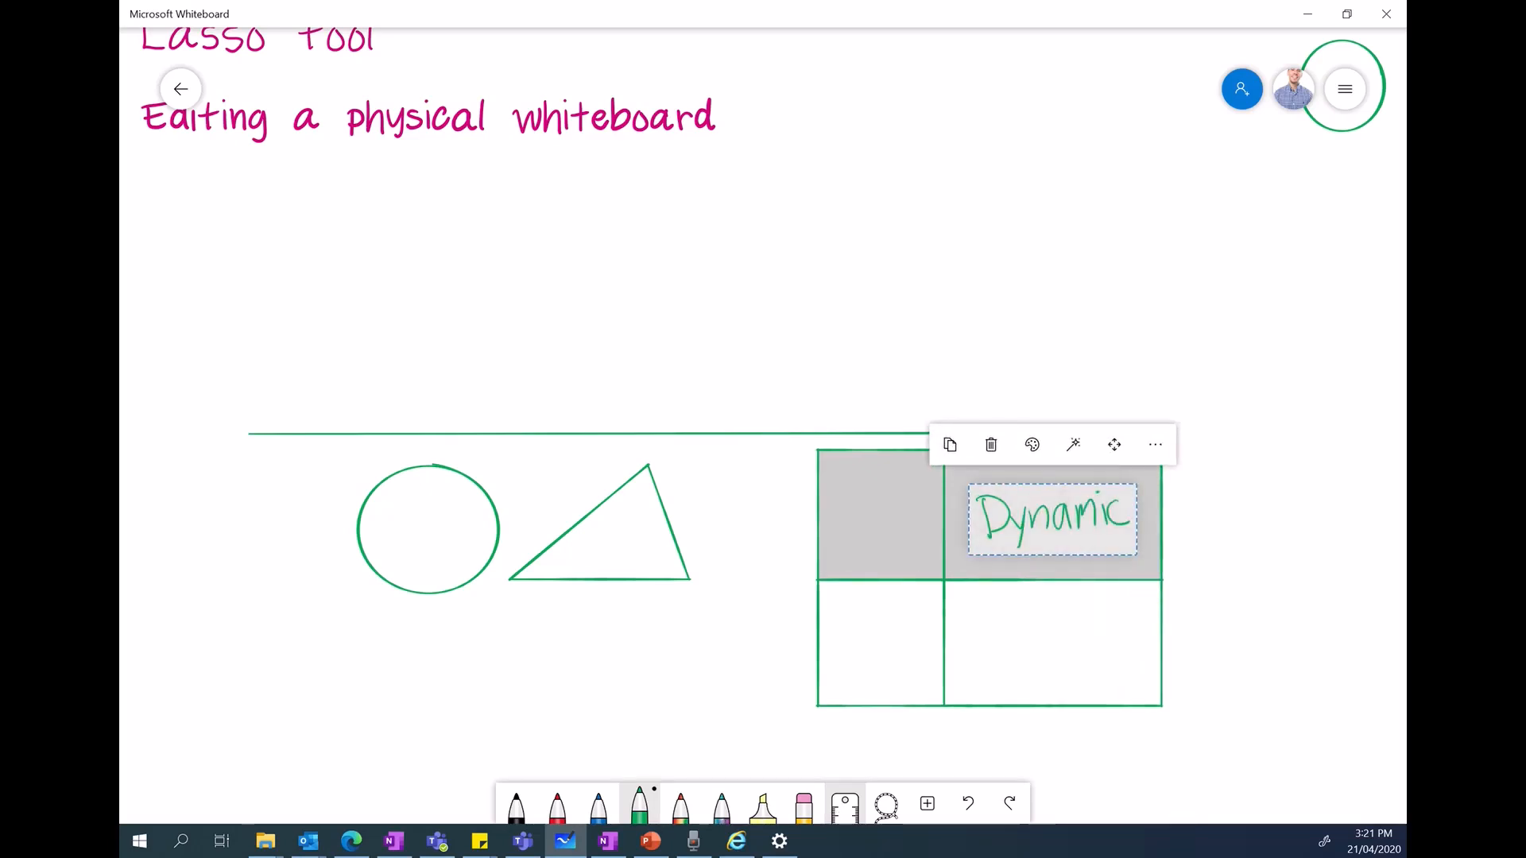
{"action": "left_click", "coordinate": [1073, 445]}
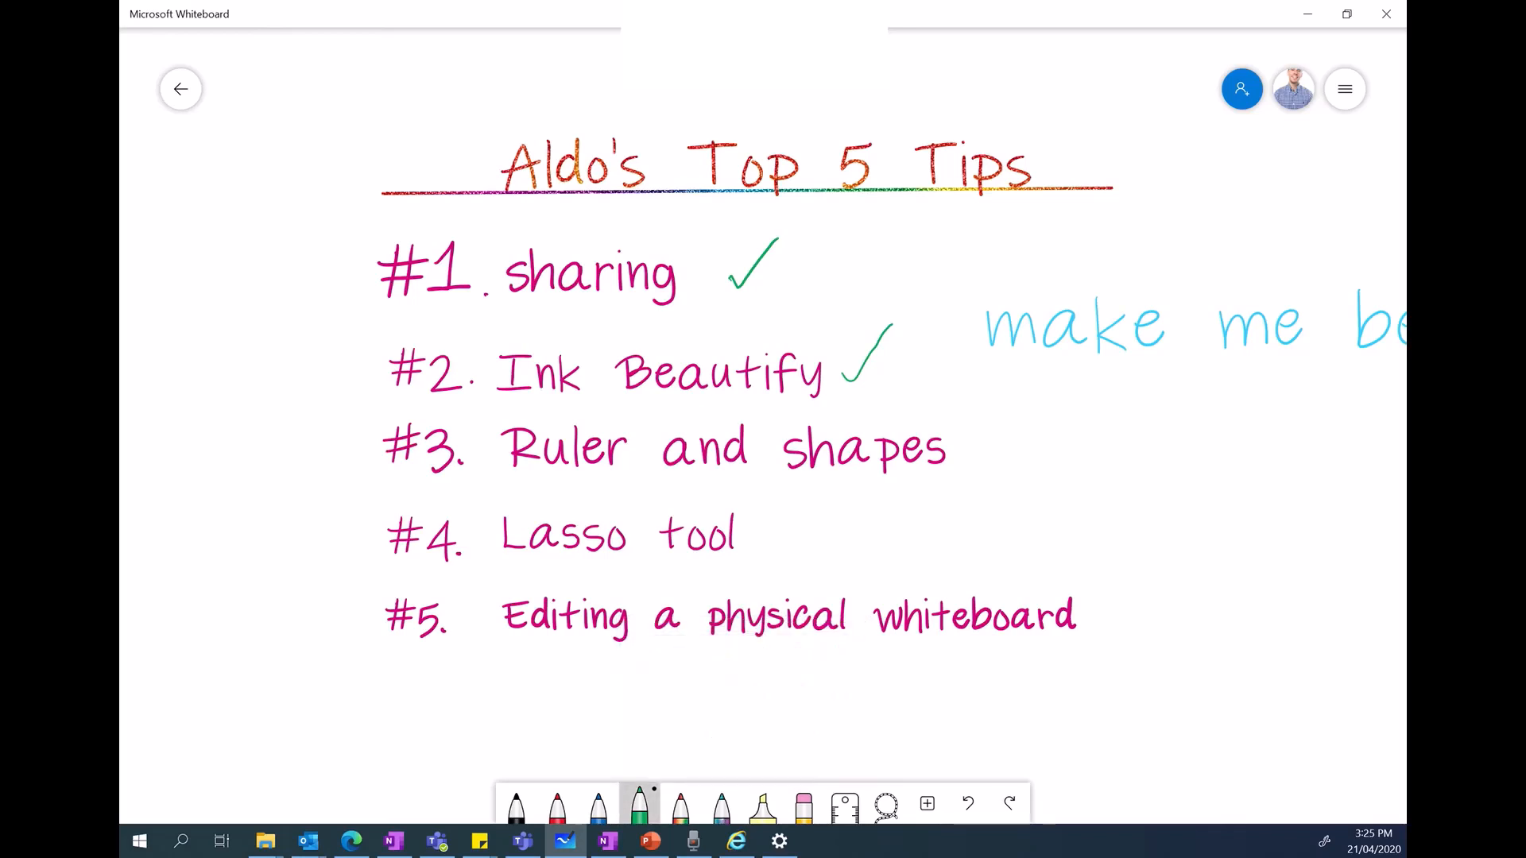
Step: Draw a green check mark beside the "Ruler and shapes" tip and a green arrow pointing down at the lasso tool
{"action": "left_click_drag", "start_coordinate": [967, 453], "coordinate": [1020, 410]}
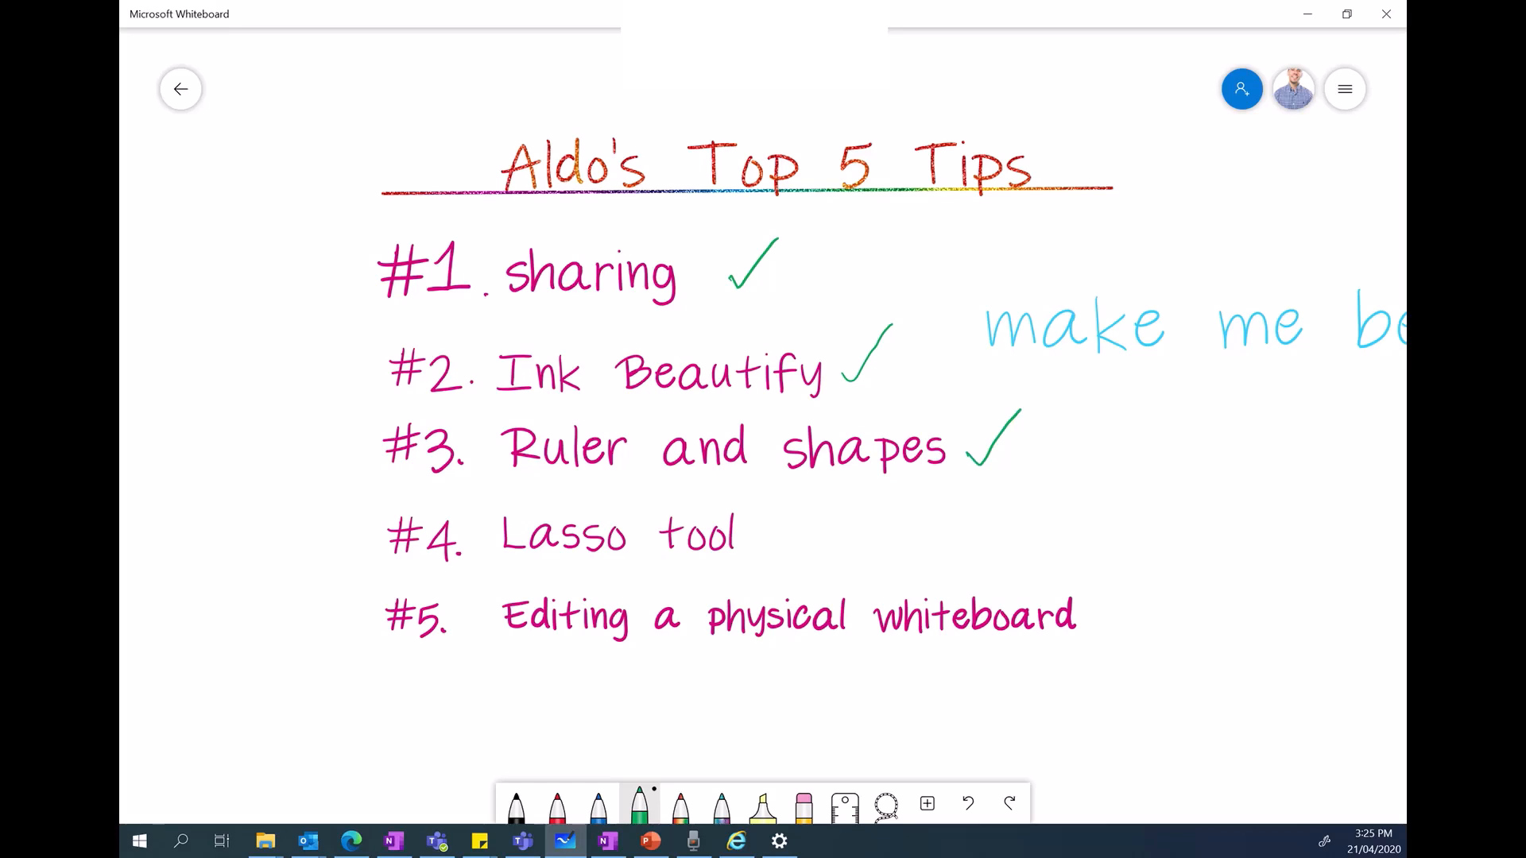
{"action": "mouse_move", "coordinate": [880, 731]}
{"action": "left_mouse_down"}
{"action": "mouse_move", "coordinate": [880, 769]}
{"action": "mouse_move", "coordinate": [898, 747]}
{"action": "left_mouse_up"}
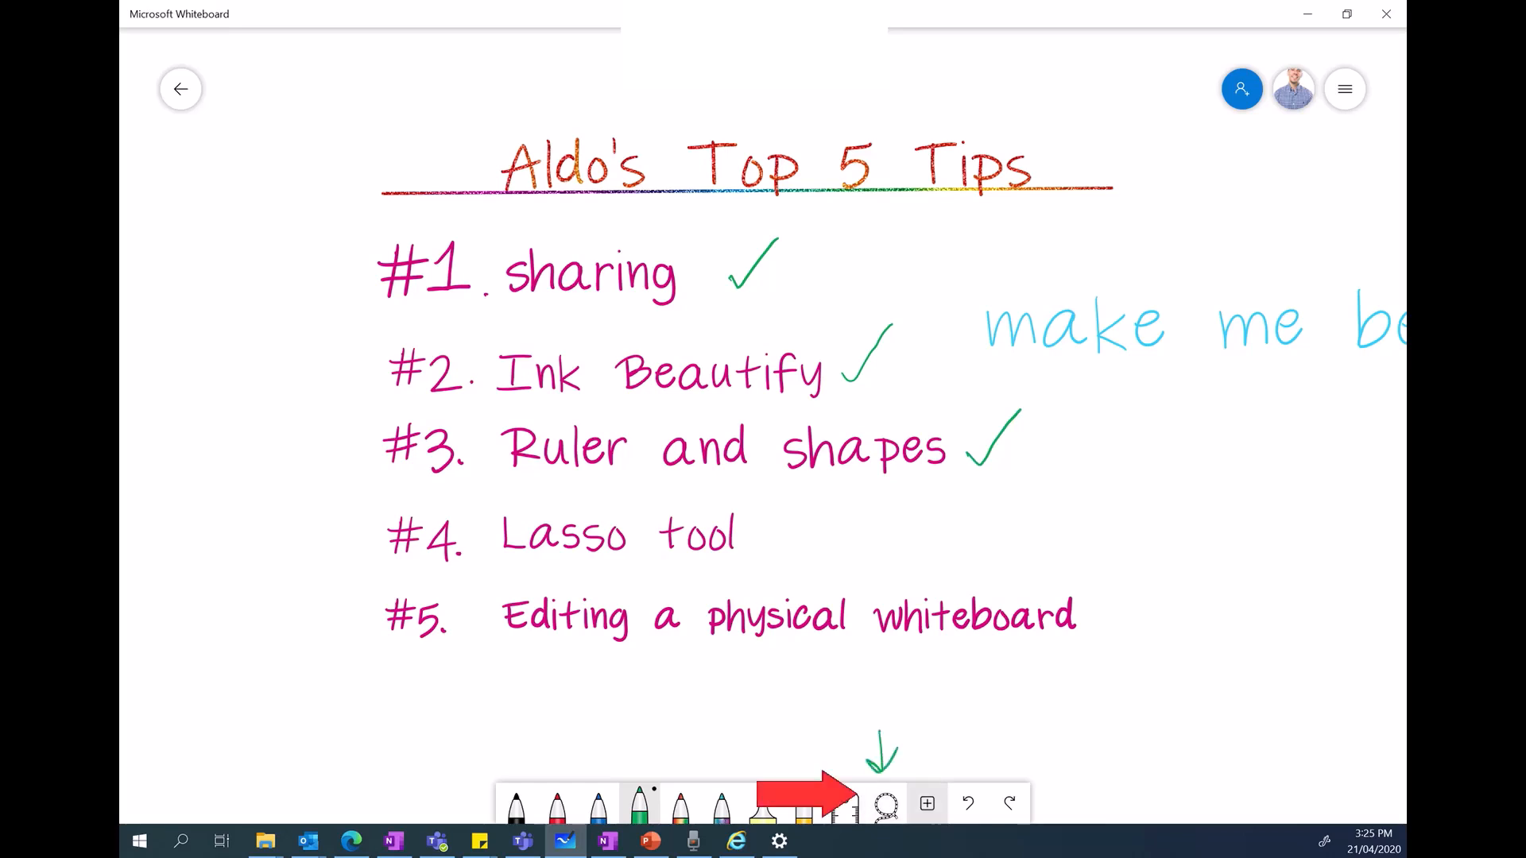
Step: Lasso the letters "to" in the word "tool" of tip #4 and enlarge them
{"action": "left_click", "coordinate": [886, 804]}
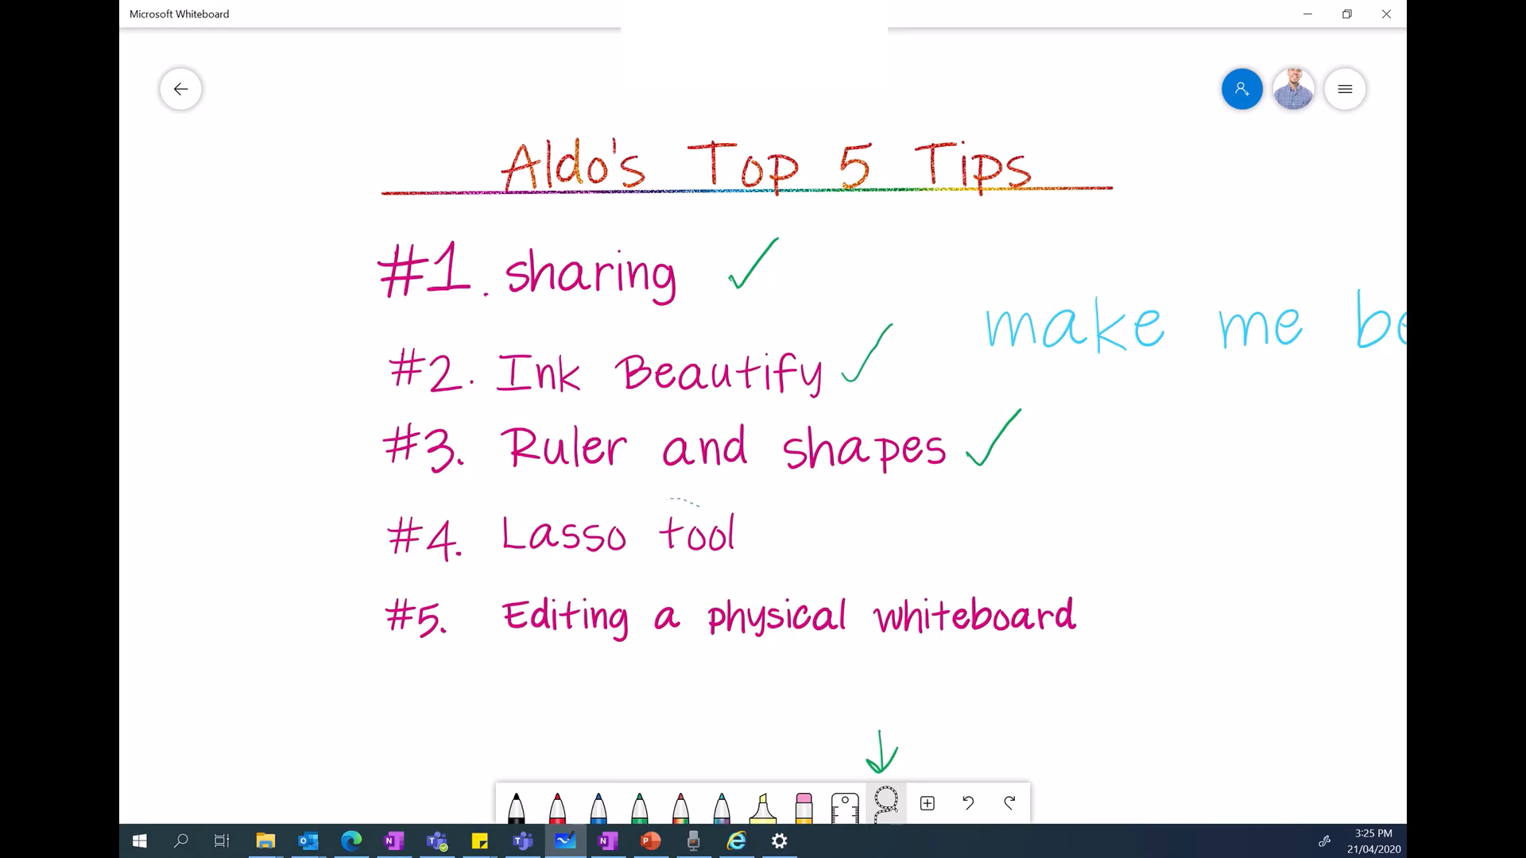
{"action": "mouse_move", "coordinate": [699, 507]}
{"action": "left_mouse_down"}
{"action": "mouse_move", "coordinate": [707, 548]}
{"action": "mouse_move", "coordinate": [685, 505]}
{"action": "left_mouse_up"}
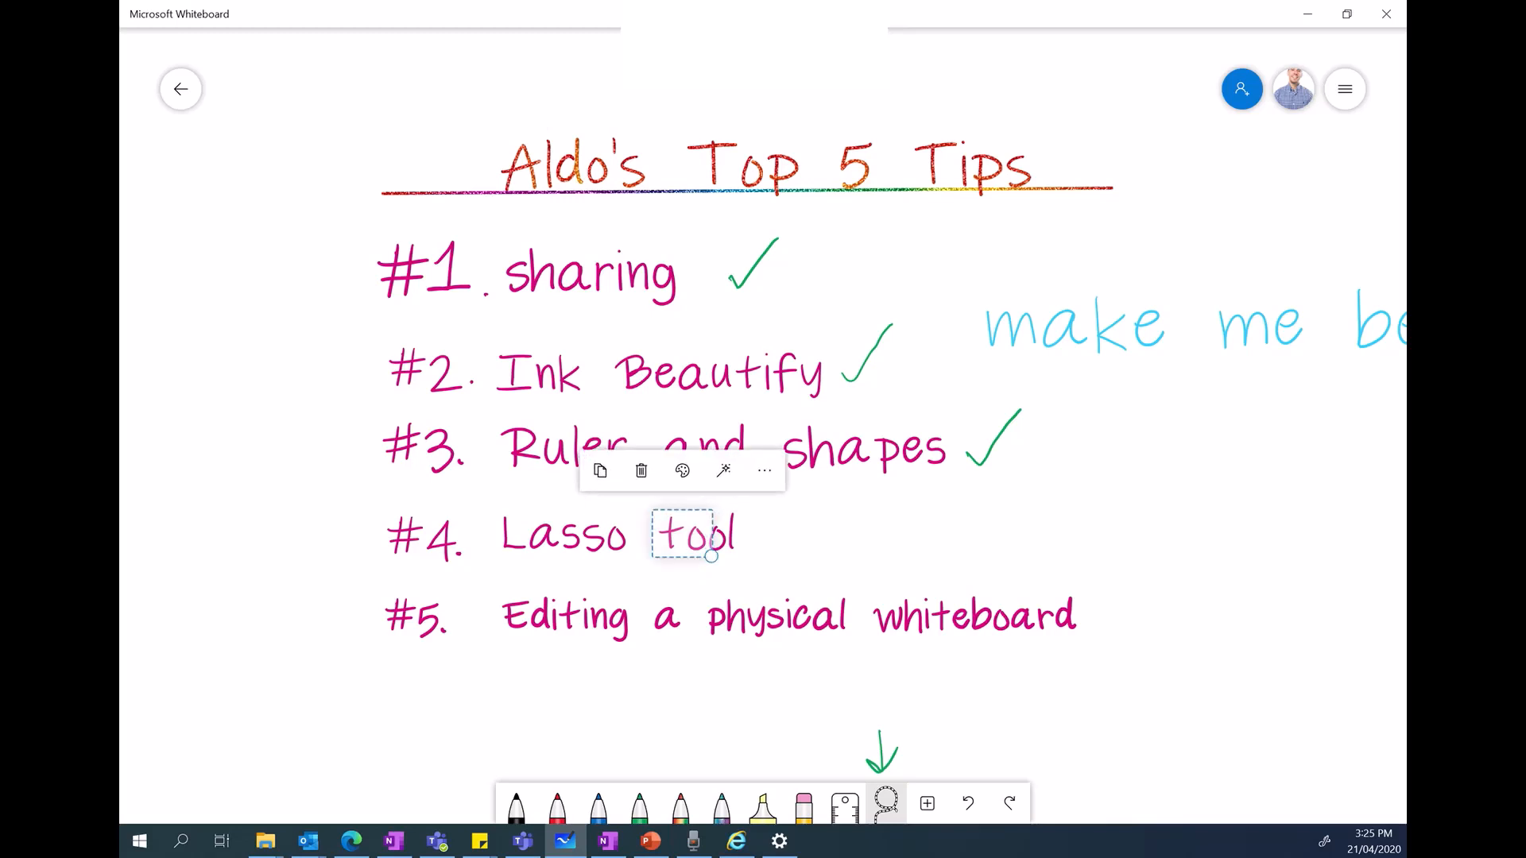
{"action": "mouse_move", "coordinate": [713, 557]}
{"action": "left_mouse_down"}
{"action": "mouse_move", "coordinate": [684, 565]}
{"action": "mouse_move", "coordinate": [928, 608]}
{"action": "left_mouse_up"}
{"action": "left_click_drag", "start_coordinate": [894, 648], "coordinate": [767, 596]}
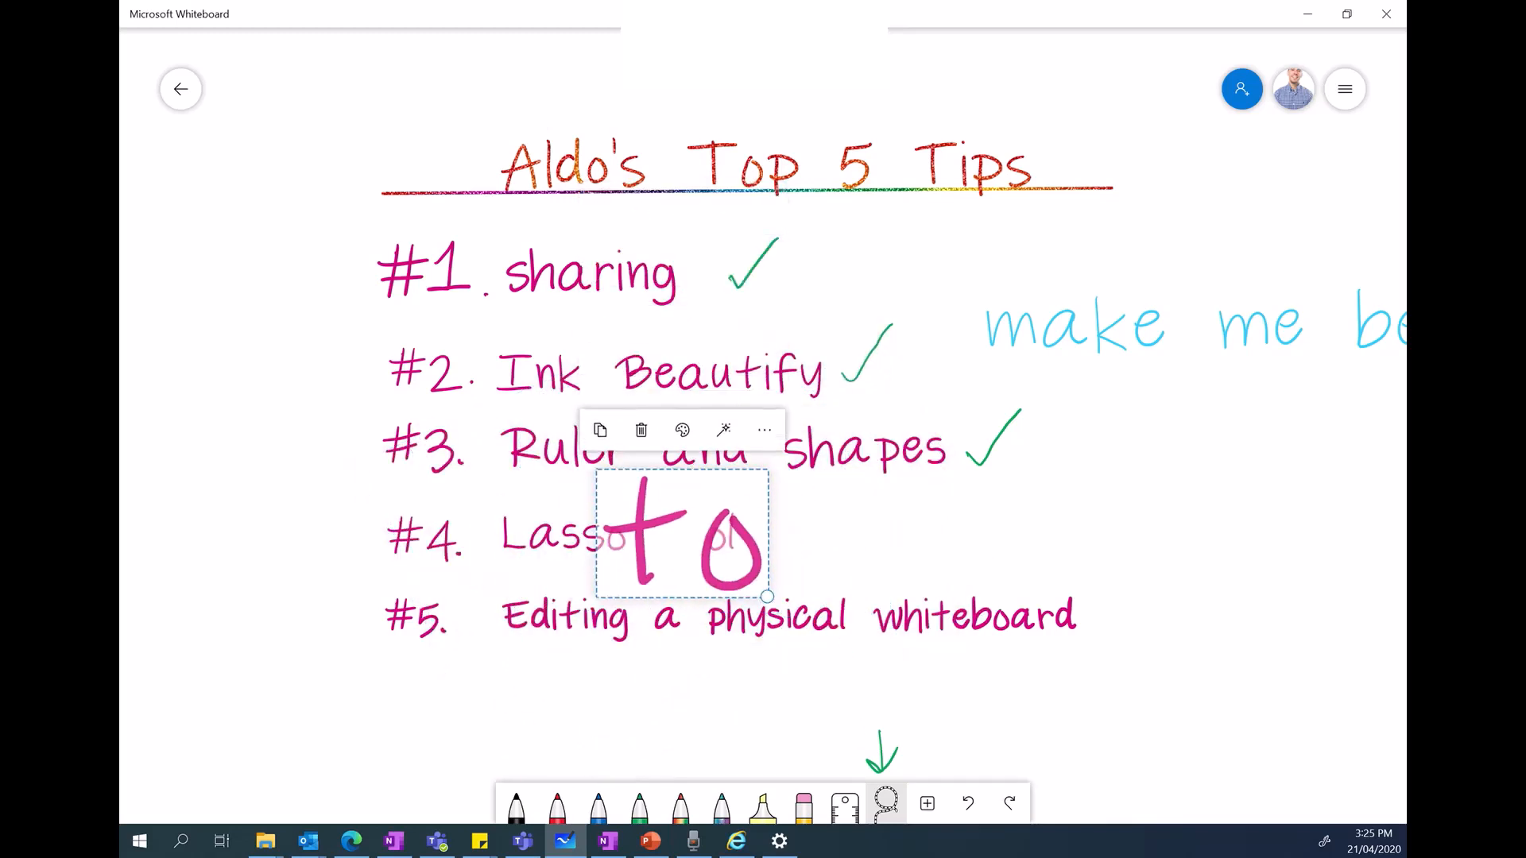
Step: Move the enlarged "to" to the blank area right of the tips list and recolour it red
{"action": "left_click_drag", "start_coordinate": [682, 532], "coordinate": [1142, 504]}
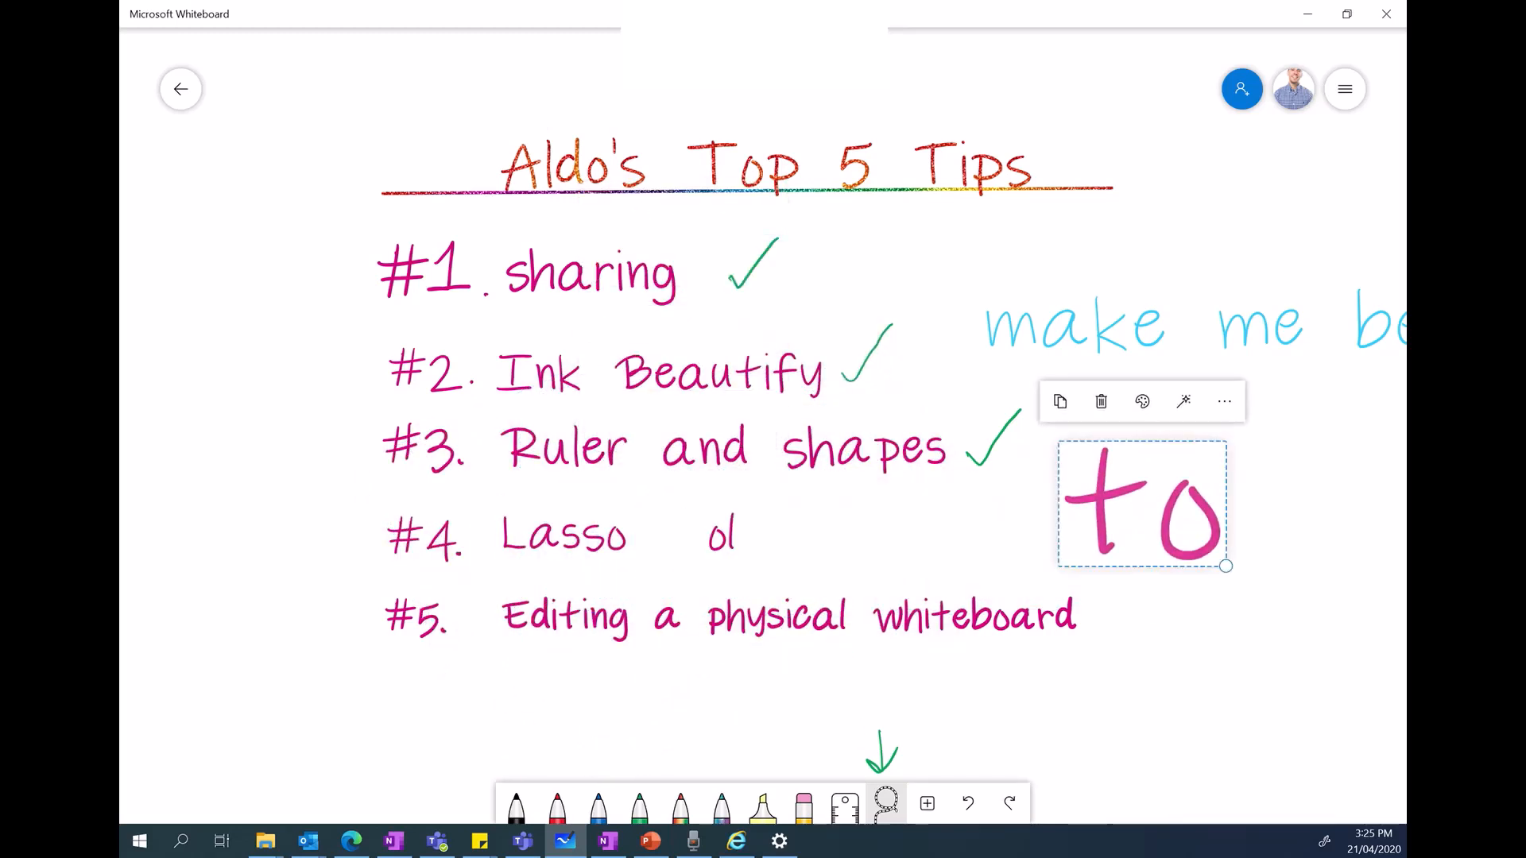
{"action": "left_click", "coordinate": [1142, 402]}
{"action": "left_click", "coordinate": [1142, 443]}
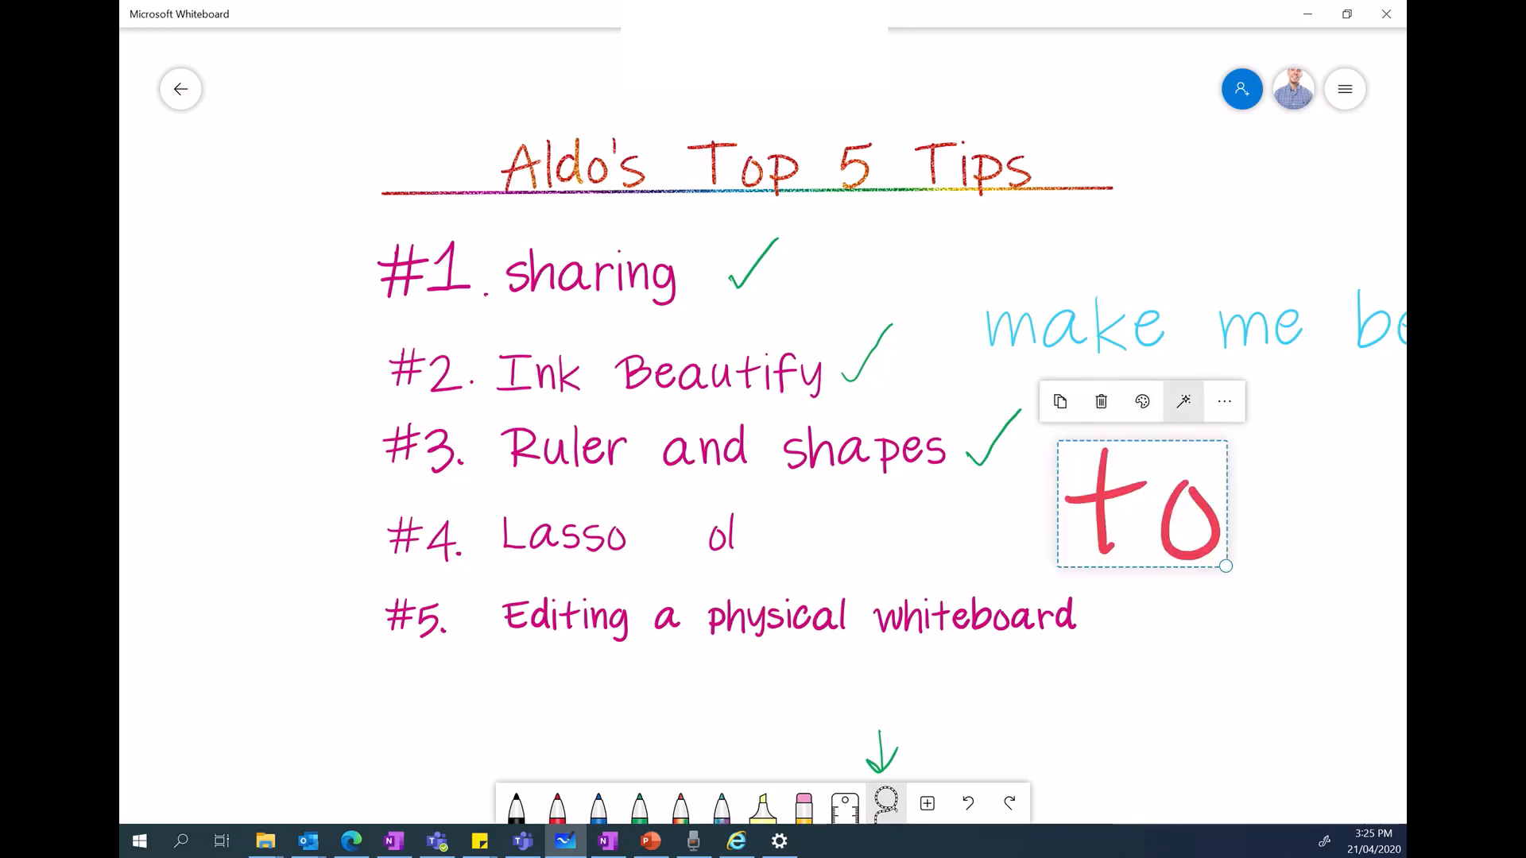
Step: Delete the red "to", and undo the deletion along with the letters' recolouring, move and enlargement
{"action": "left_click", "coordinate": [1100, 401]}
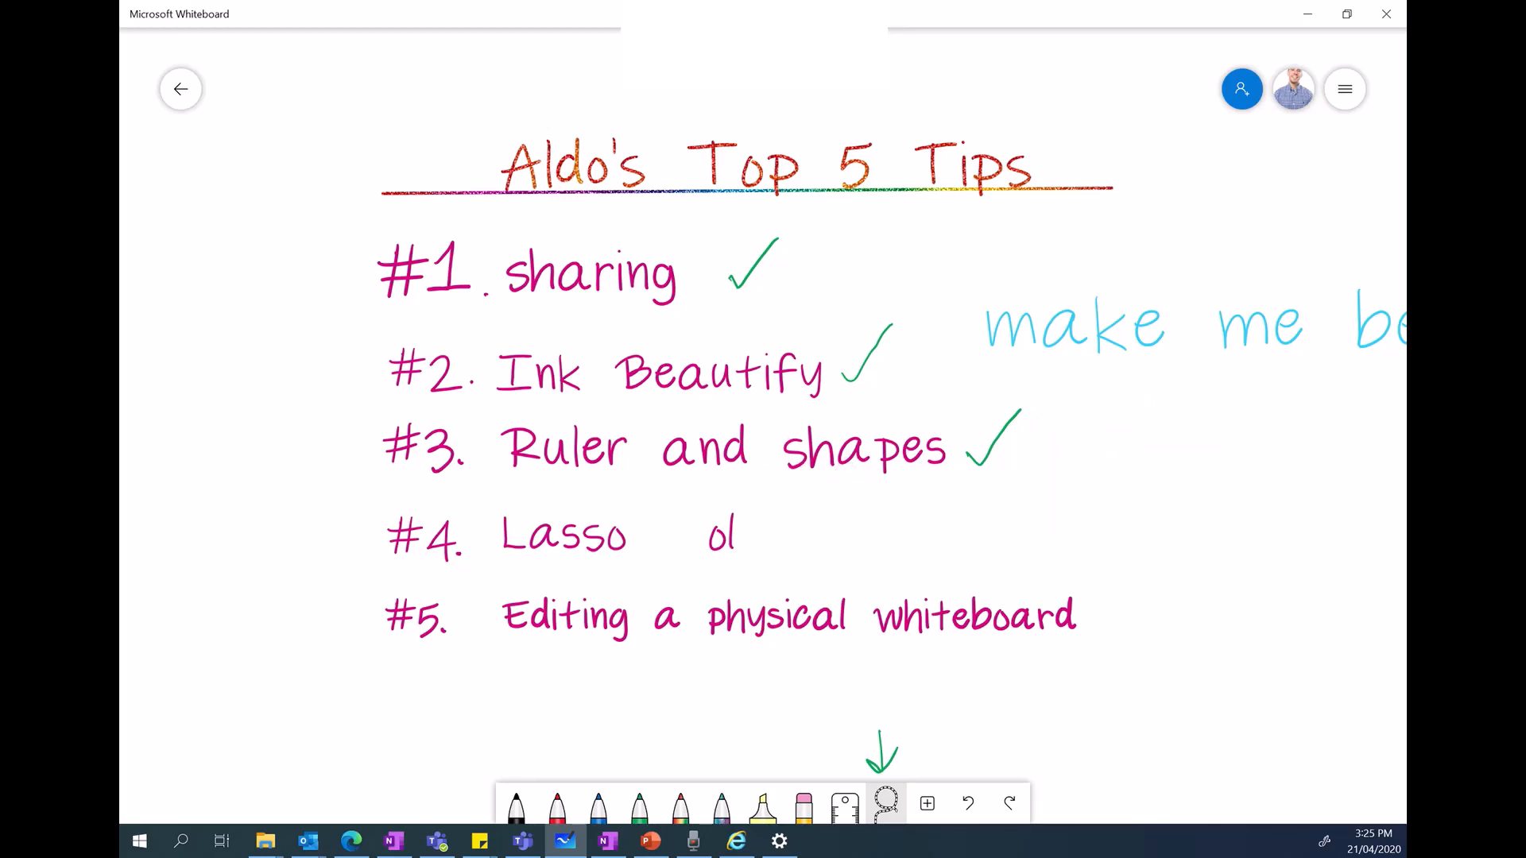
{"action": "key", "text": "ctrl+z"}
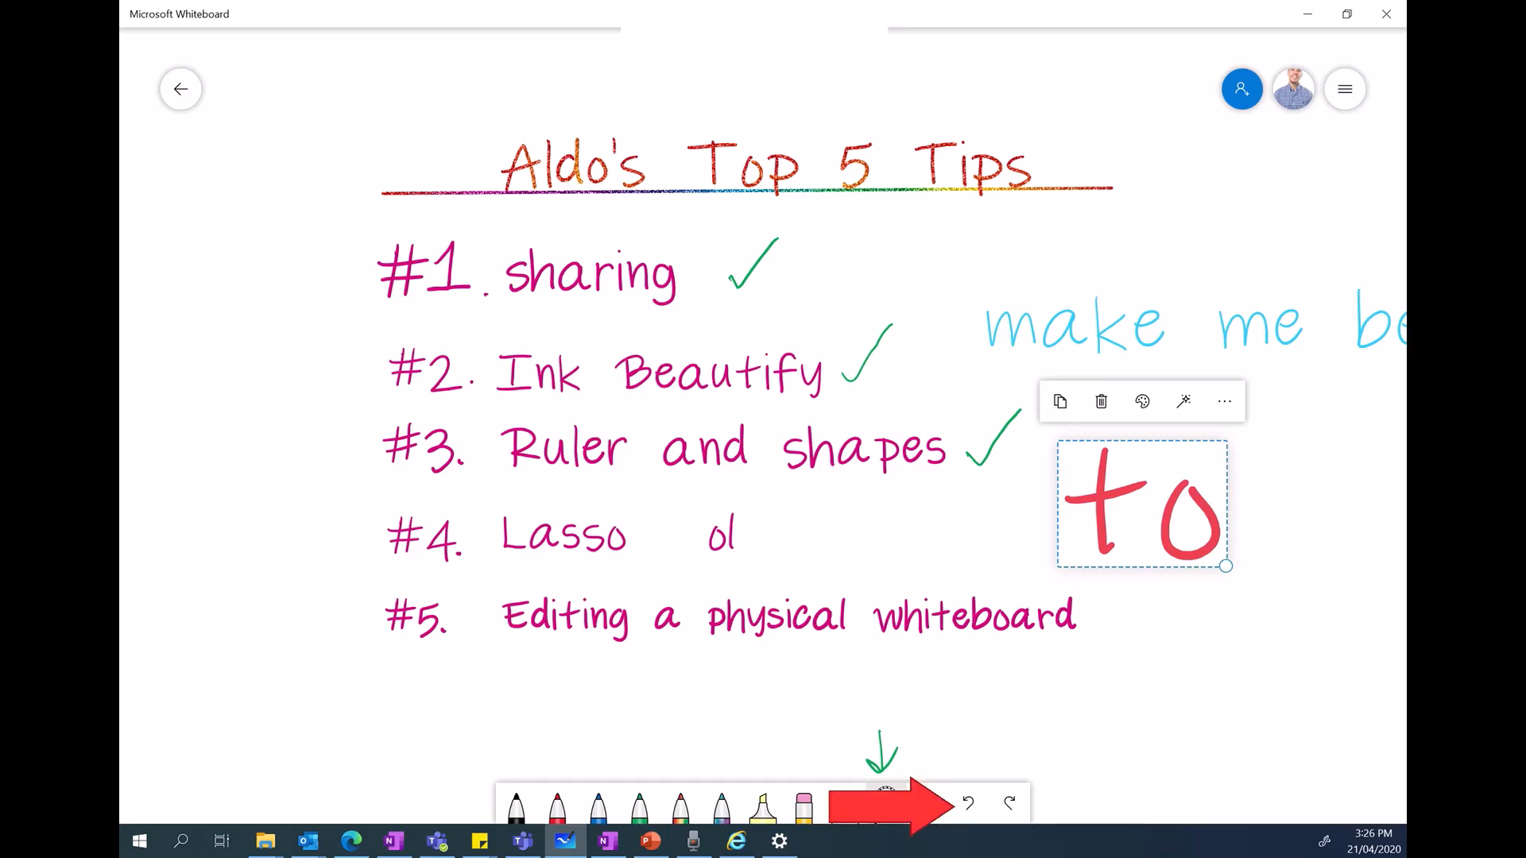
{"action": "key", "text": "ctrl+z"}
{"action": "key", "text": "ctrl+z"}
{"action": "key", "text": "ctrl+z"}
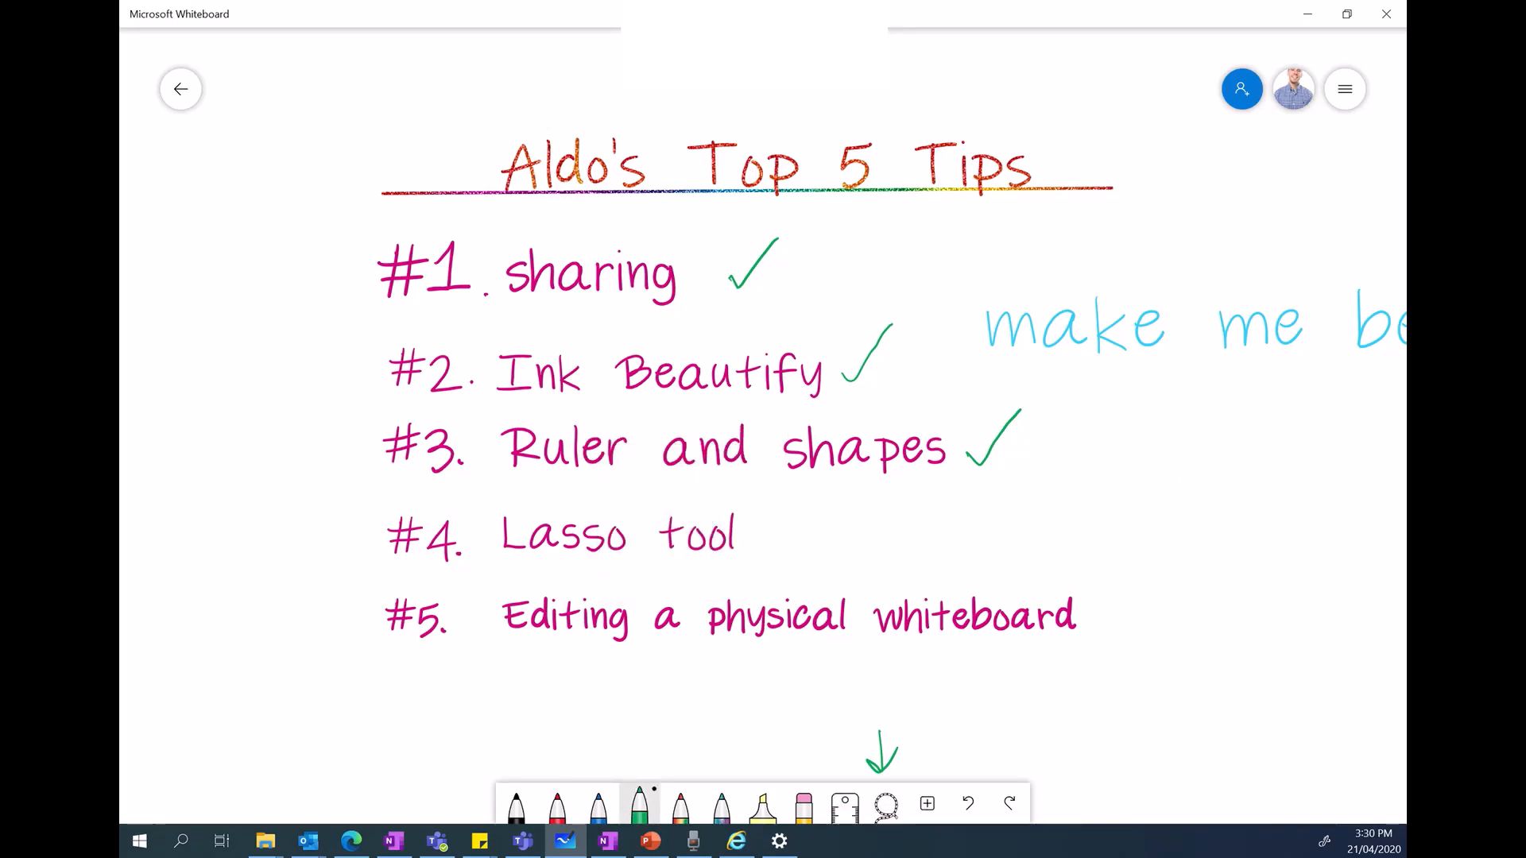
Step: Draw a green check mark beside the "Lasso tool" tip and, in a blank area, a green arrow pointing down at the insert tool
{"action": "left_click_drag", "start_coordinate": [756, 534], "coordinate": [807, 497]}
{"action": "left_click_drag", "start_coordinate": [445, 683], "coordinate": [997, 145]}
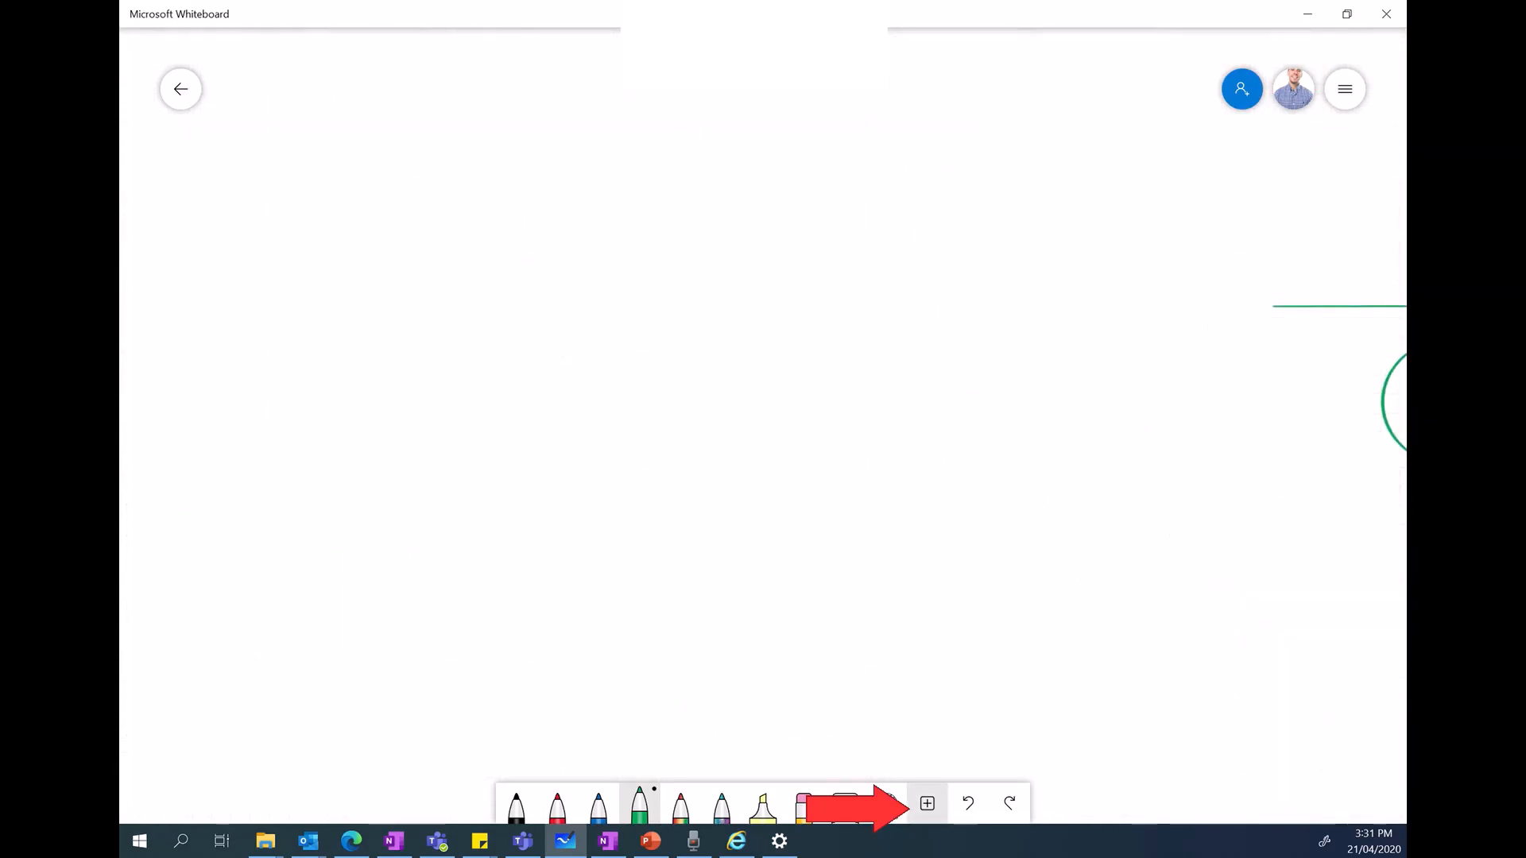
{"action": "left_click_drag", "start_coordinate": [921, 732], "coordinate": [925, 755]}
Step: Insert the image "whiteboard photo" from the Desktop folder into the blank area of the board
{"action": "left_click", "coordinate": [926, 804]}
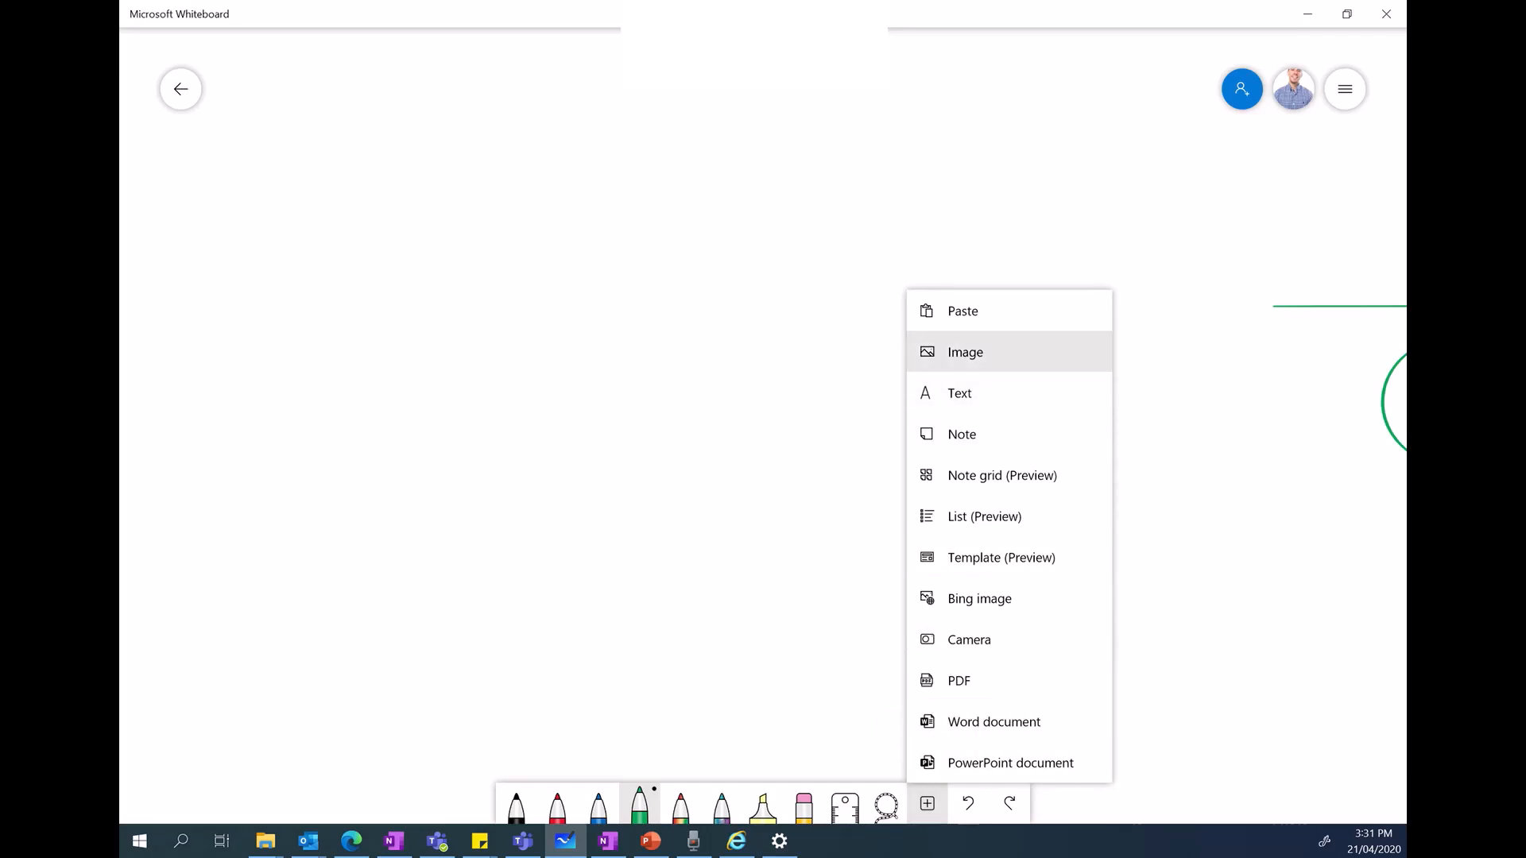
{"action": "left_click", "coordinate": [970, 353]}
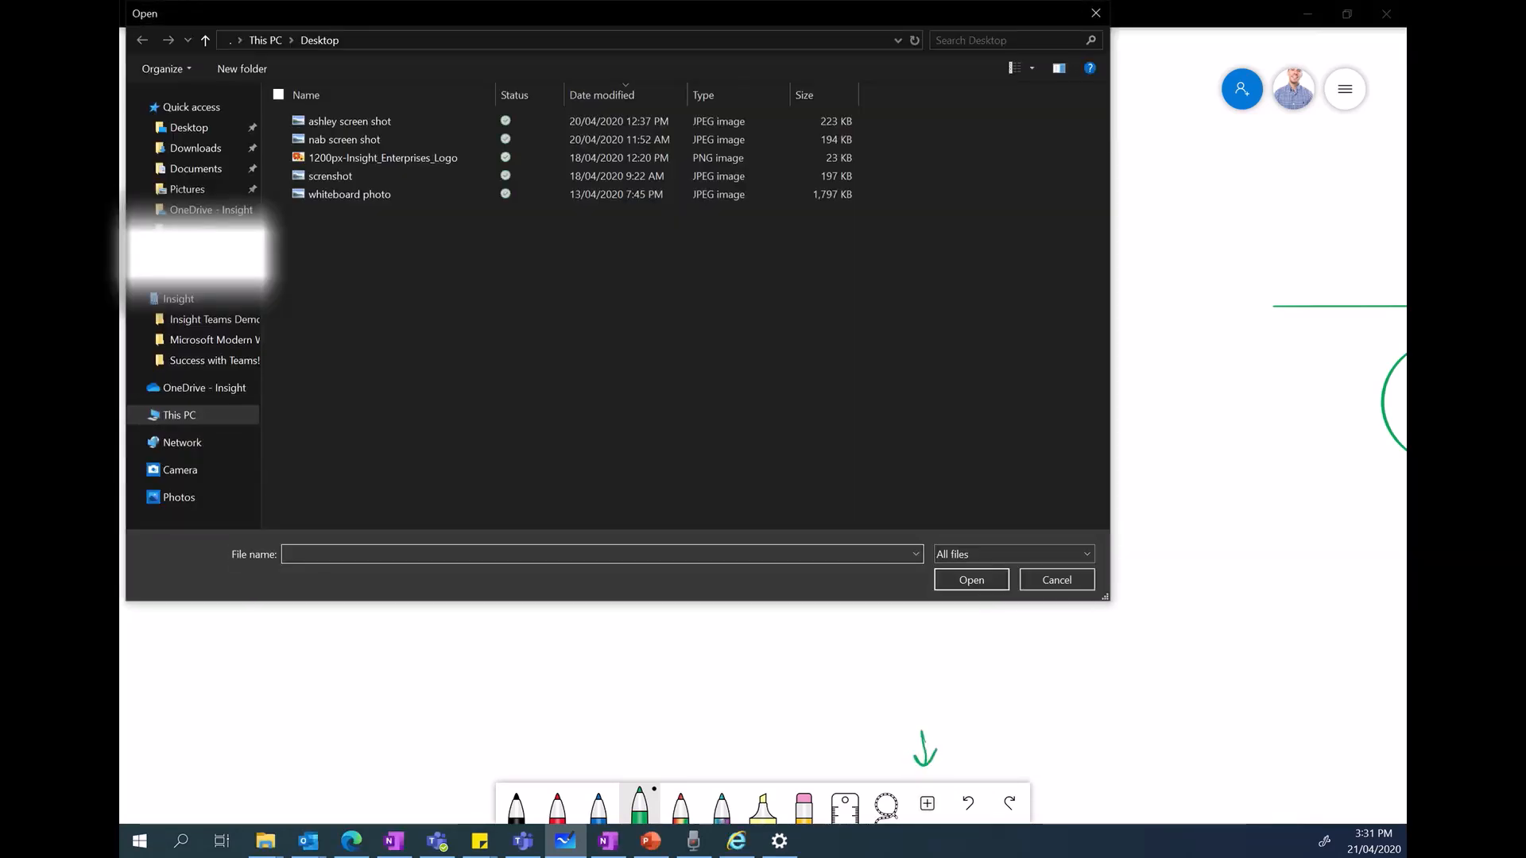
{"action": "double_click", "coordinate": [350, 194]}
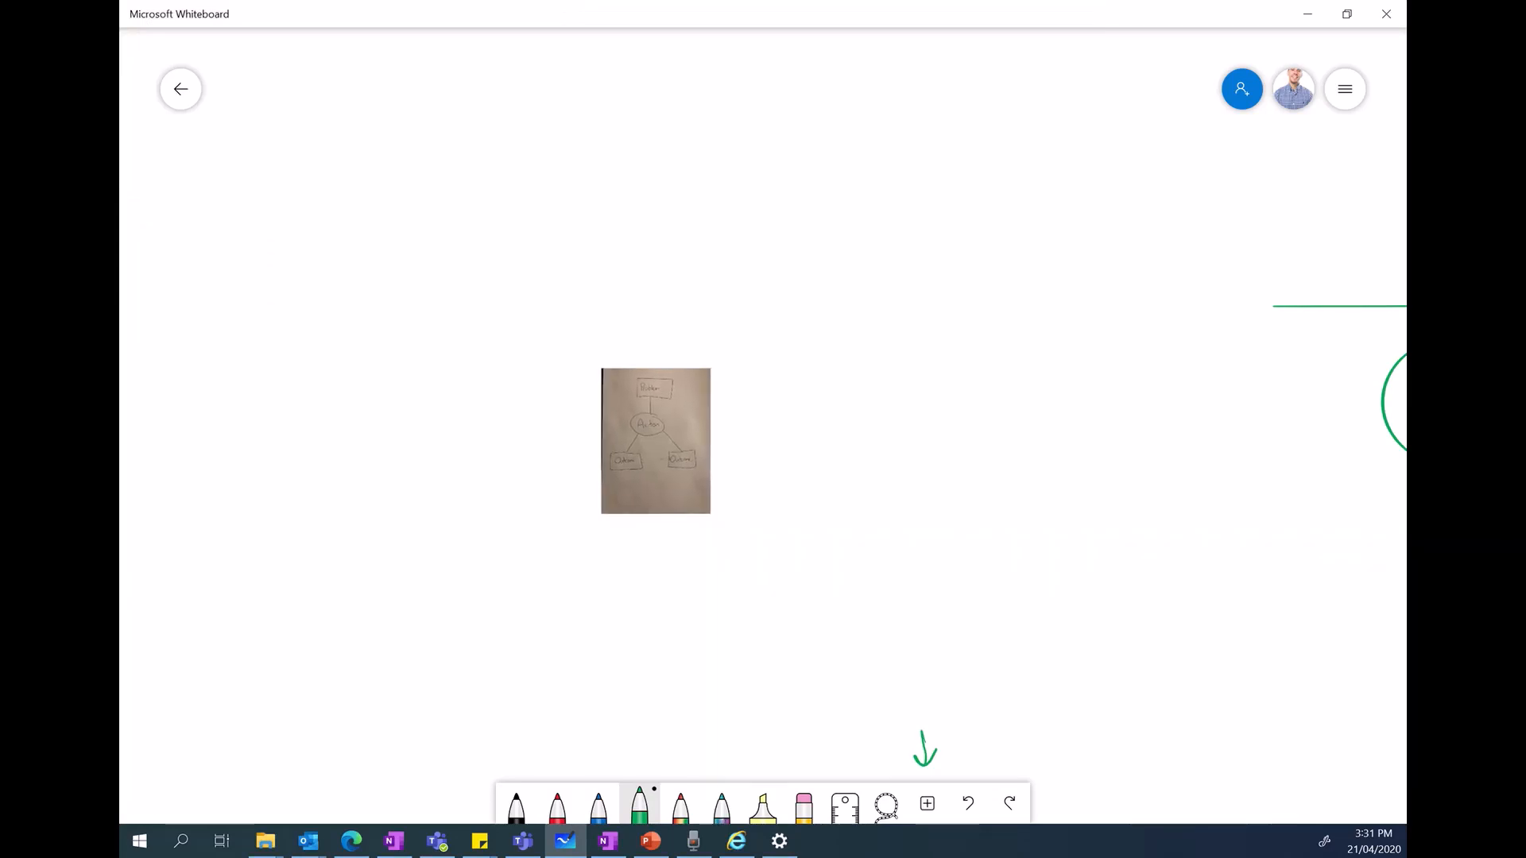
Step: Move and enlarge the inserted whiteboard photo, and convert its hand-drawn diagram into editable ink
{"action": "mouse_move", "coordinate": [710, 507]}
{"action": "left_mouse_down"}
{"action": "mouse_move", "coordinate": [768, 425]}
{"action": "mouse_move", "coordinate": [563, 323]}
{"action": "mouse_move", "coordinate": [511, 322]}
{"action": "left_mouse_up"}
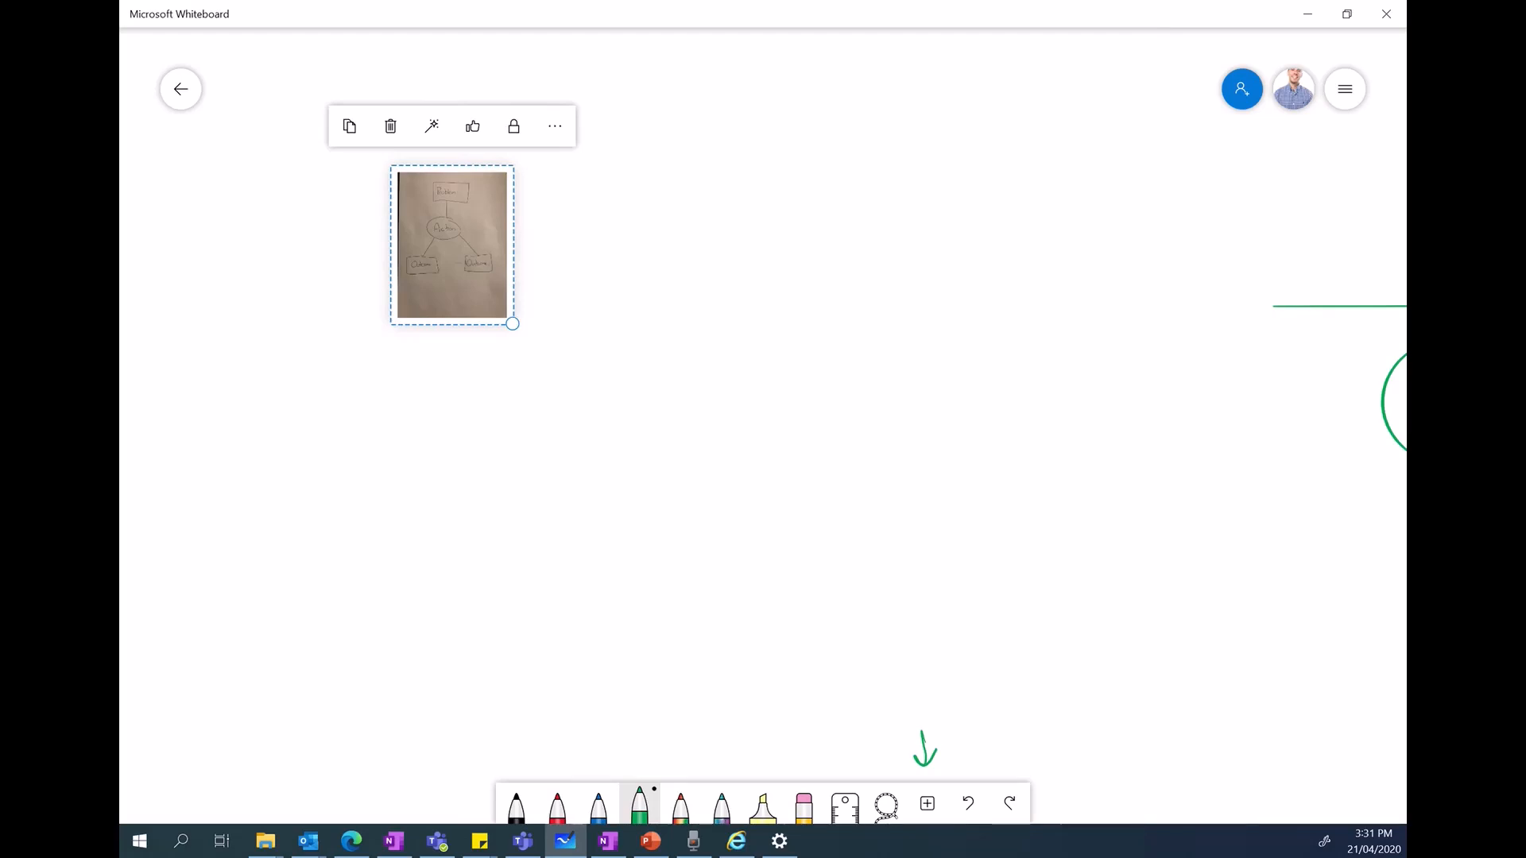
{"action": "left_click_drag", "start_coordinate": [715, 477], "coordinate": [783, 508]}
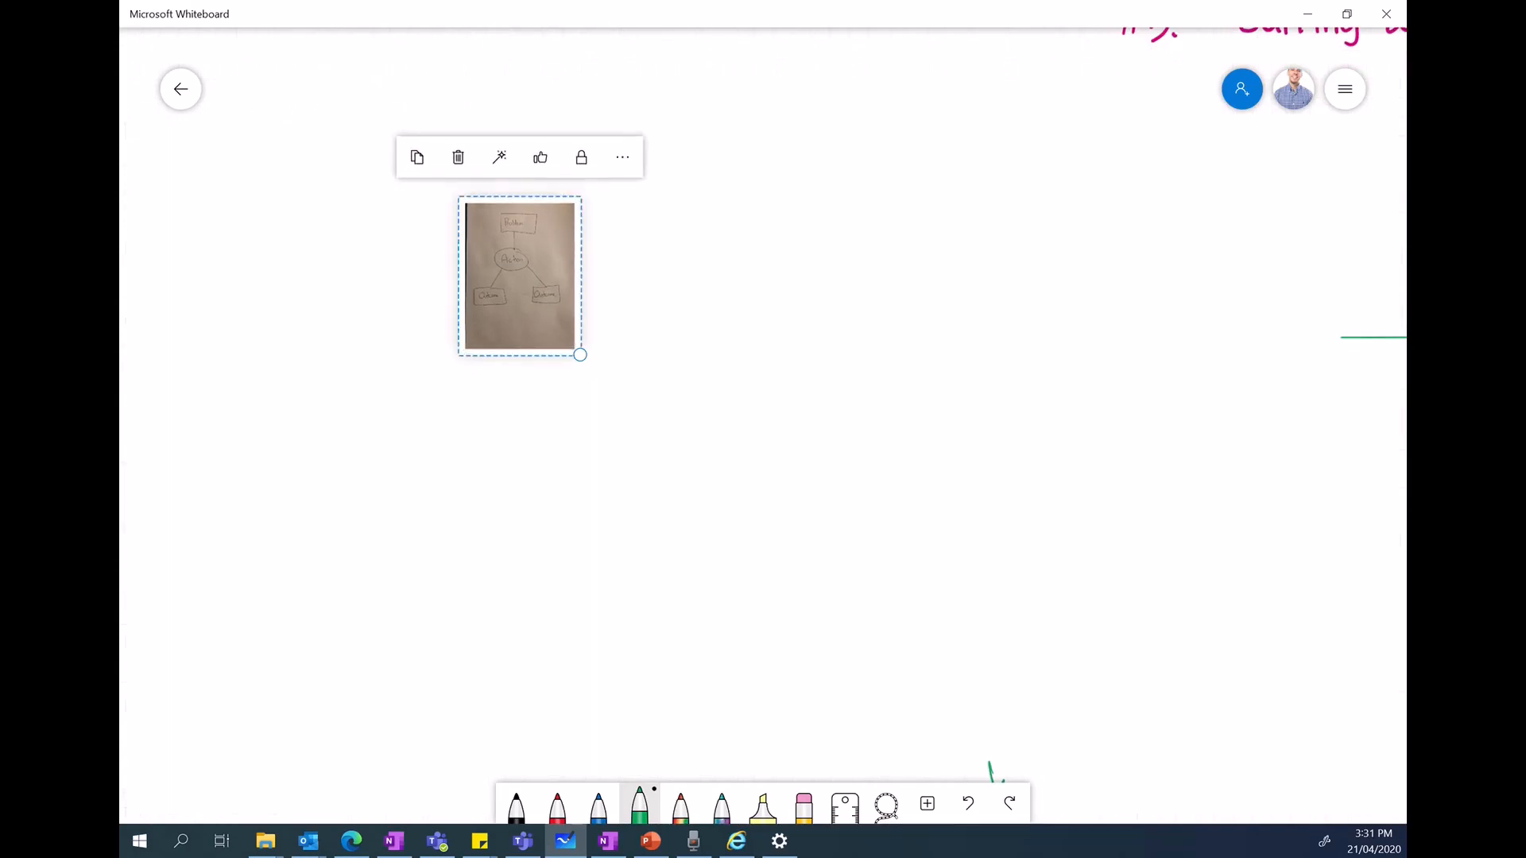
{"action": "left_click_drag", "start_coordinate": [580, 355], "coordinate": [576, 490]}
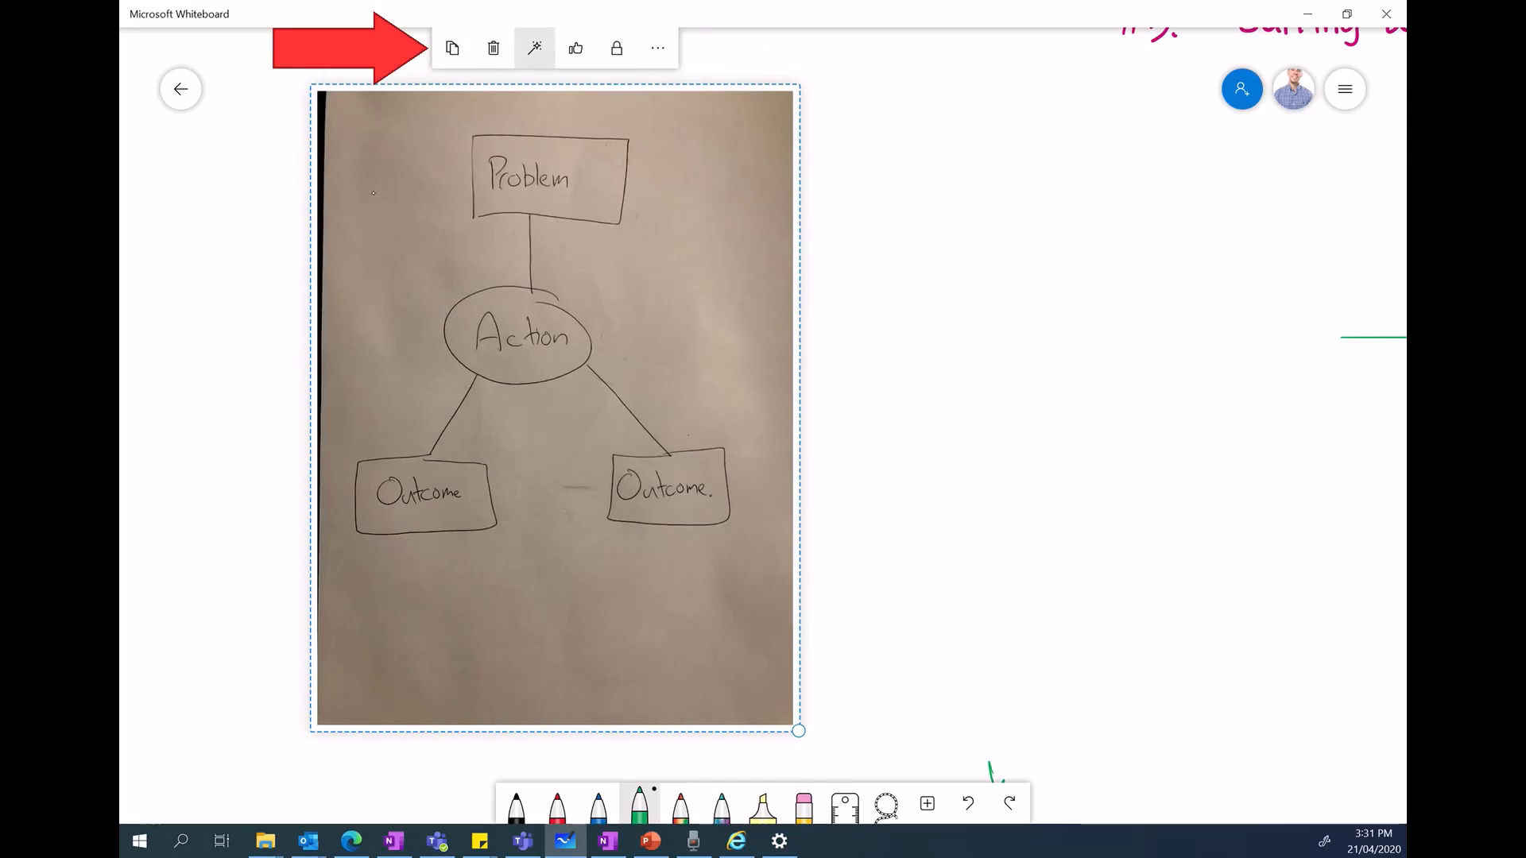
{"action": "left_click", "coordinate": [534, 47]}
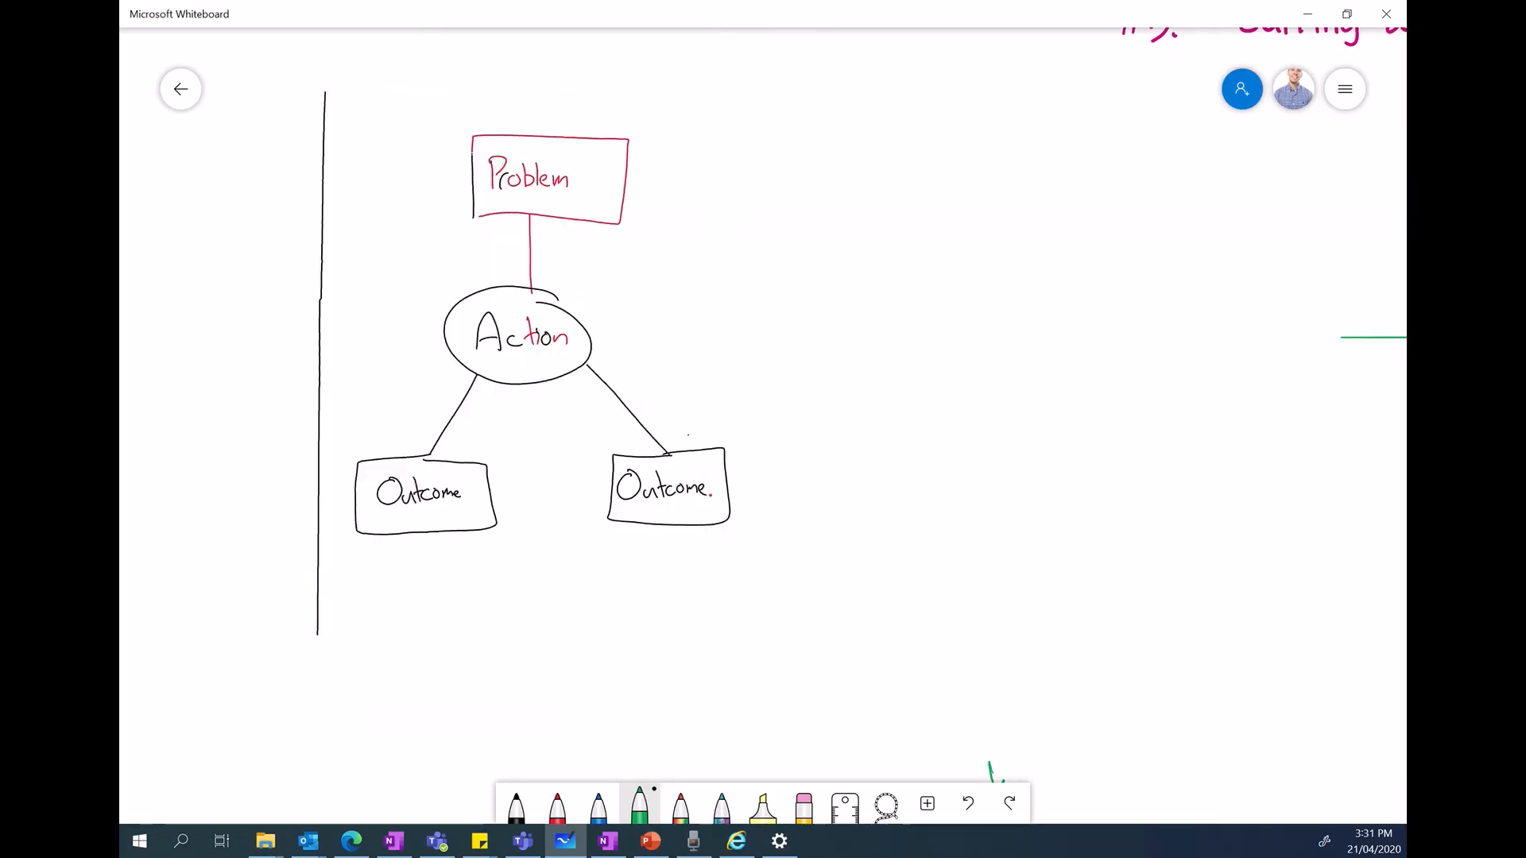
Step: Lasso the stray vertical black line beside the converted diagram and delete it
{"action": "left_click", "coordinate": [886, 804]}
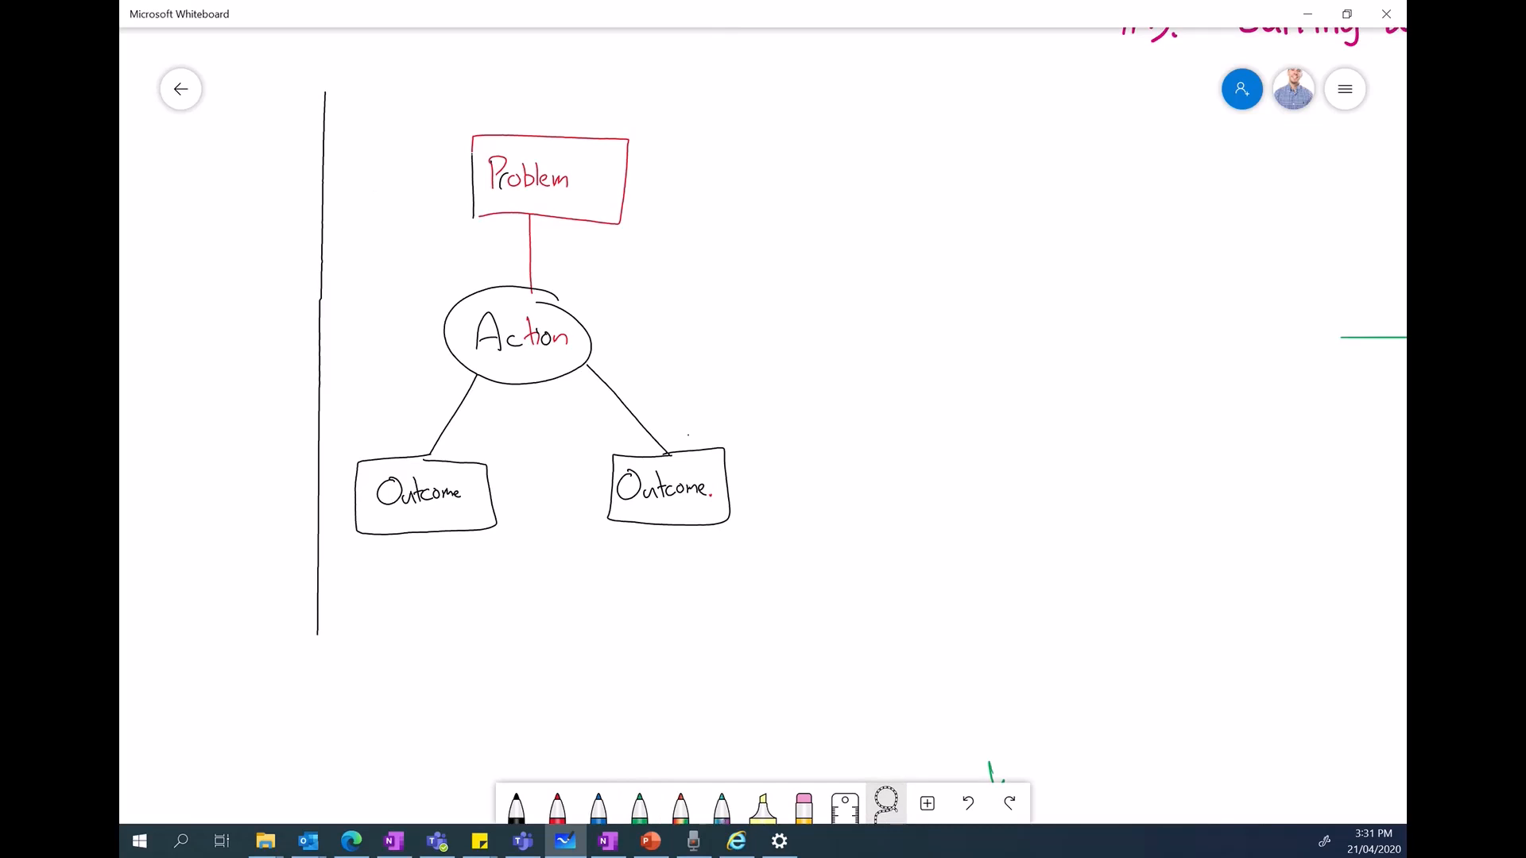
{"action": "mouse_move", "coordinate": [266, 179]}
{"action": "left_mouse_down"}
{"action": "mouse_move", "coordinate": [262, 636]}
{"action": "mouse_move", "coordinate": [349, 517]}
{"action": "mouse_move", "coordinate": [362, 143]}
{"action": "mouse_move", "coordinate": [302, 76]}
{"action": "left_mouse_up"}
{"action": "left_click", "coordinate": [284, 53]}
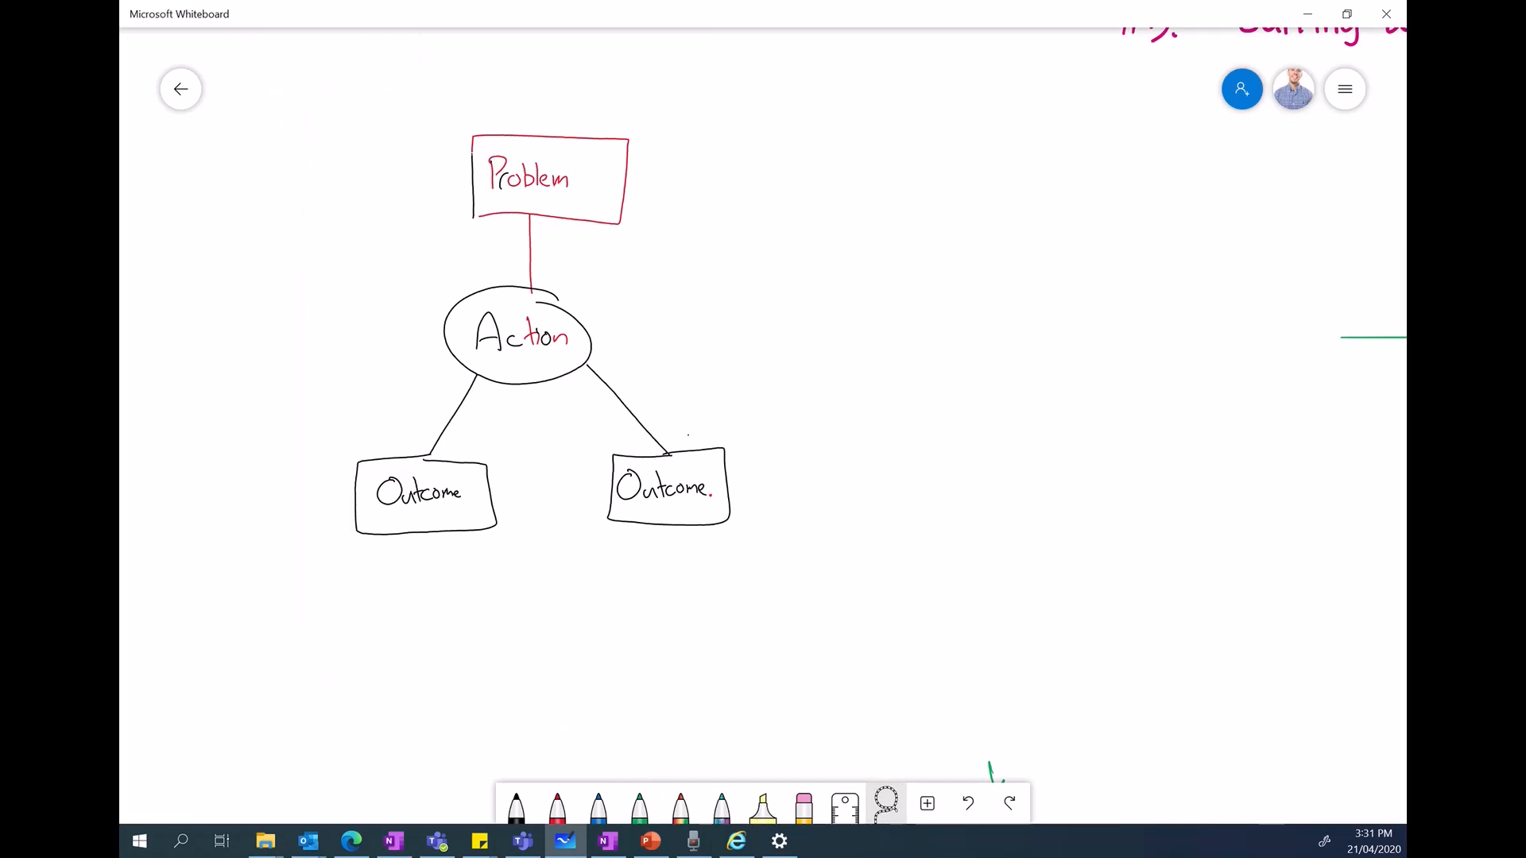
Step: Lasso the left "Outcome" box of the diagram and move it down below its connector line
{"action": "mouse_move", "coordinate": [496, 439]}
{"action": "left_mouse_down"}
{"action": "mouse_move", "coordinate": [298, 580]}
{"action": "mouse_move", "coordinate": [529, 588]}
{"action": "left_mouse_up"}
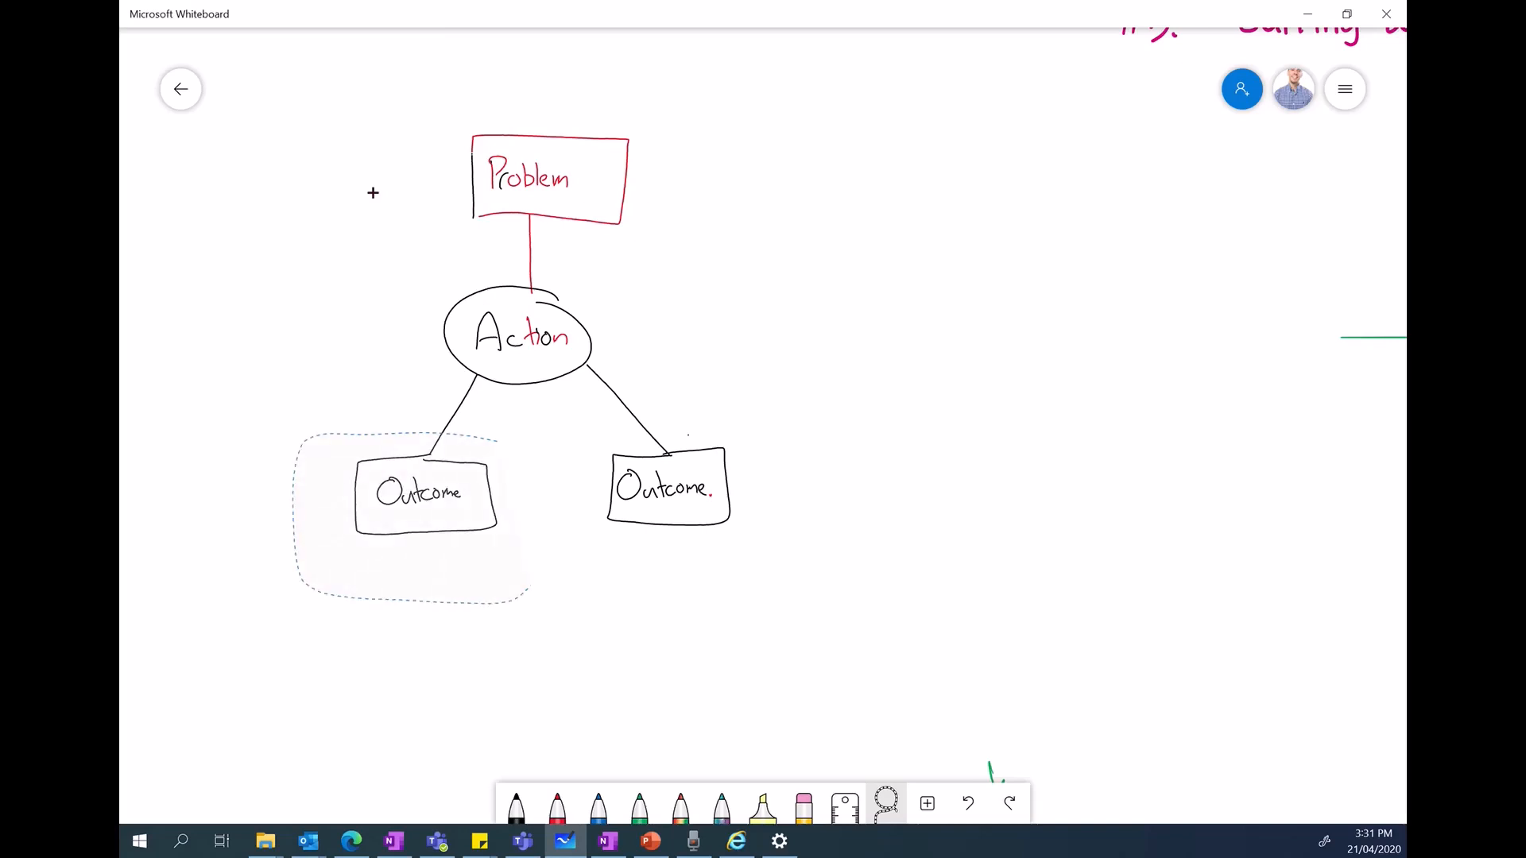
{"action": "left_click_drag", "start_coordinate": [496, 429], "coordinate": [494, 437]}
{"action": "mouse_move", "coordinate": [428, 496]}
{"action": "left_mouse_down"}
{"action": "mouse_move", "coordinate": [449, 614]}
{"action": "mouse_move", "coordinate": [556, 627]}
{"action": "mouse_move", "coordinate": [545, 649]}
{"action": "left_mouse_up"}
Step: Draw a black rectangle at the end of Action's left branch, handwrite a word inside, and connect it to the moved "Outcome" box
{"action": "left_click", "coordinate": [516, 807]}
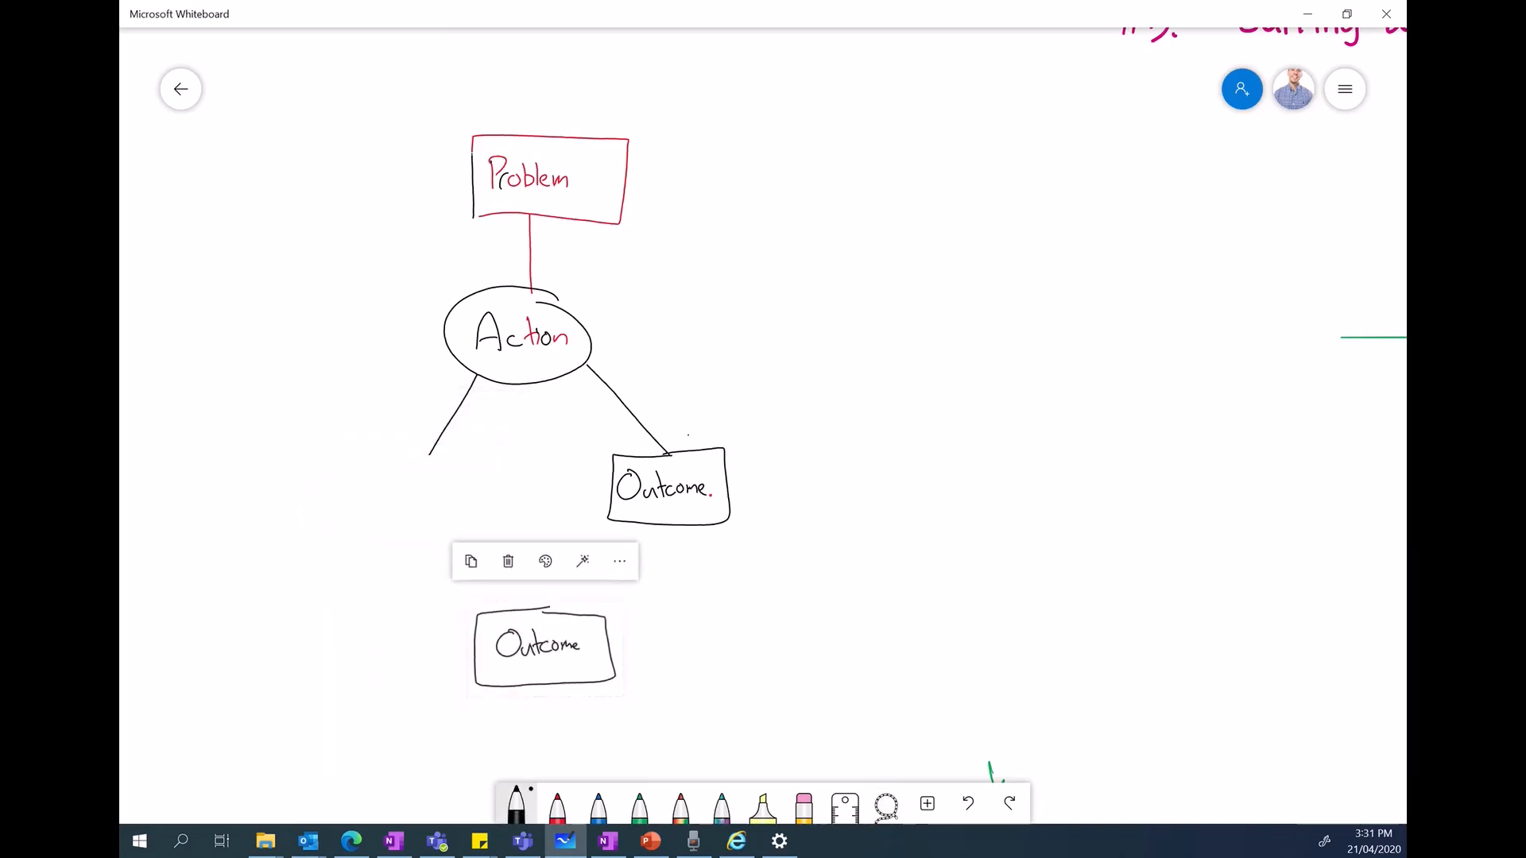
{"action": "mouse_move", "coordinate": [501, 446]}
{"action": "left_mouse_down"}
{"action": "mouse_move", "coordinate": [418, 448]}
{"action": "mouse_move", "coordinate": [359, 534]}
{"action": "mouse_move", "coordinate": [517, 498]}
{"action": "mouse_move", "coordinate": [507, 446]}
{"action": "left_mouse_up"}
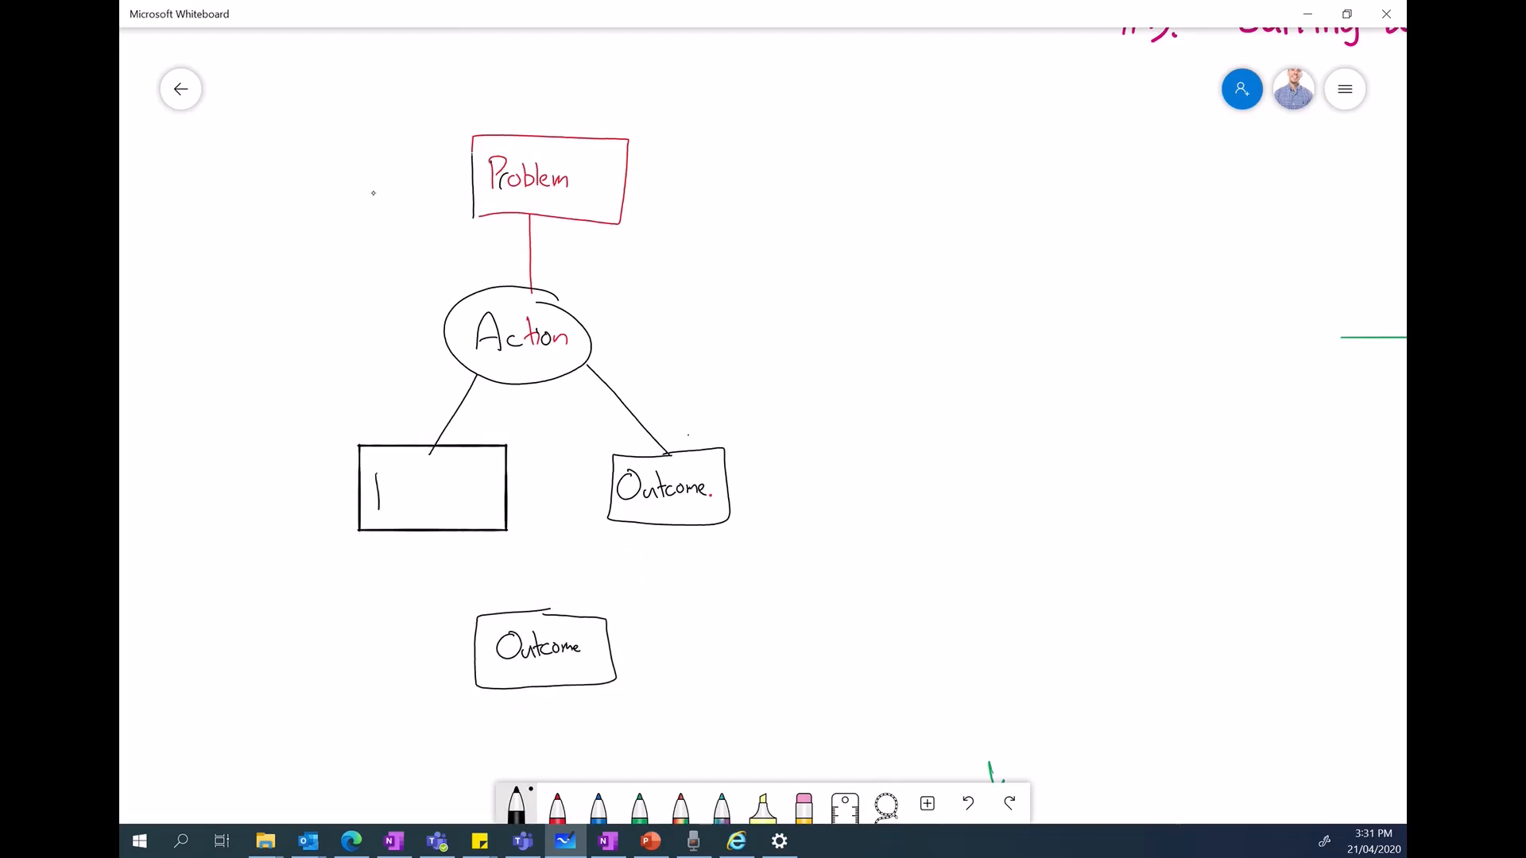
{"action": "left_click_drag", "start_coordinate": [403, 495], "coordinate": [400, 495]}
{"action": "mouse_move", "coordinate": [414, 493]}
{"action": "left_mouse_down"}
{"action": "mouse_move", "coordinate": [412, 509]}
{"action": "mouse_move", "coordinate": [429, 507]}
{"action": "left_mouse_up"}
{"action": "left_click_drag", "start_coordinate": [457, 483], "coordinate": [448, 509]}
{"action": "left_click_drag", "start_coordinate": [464, 530], "coordinate": [501, 613]}
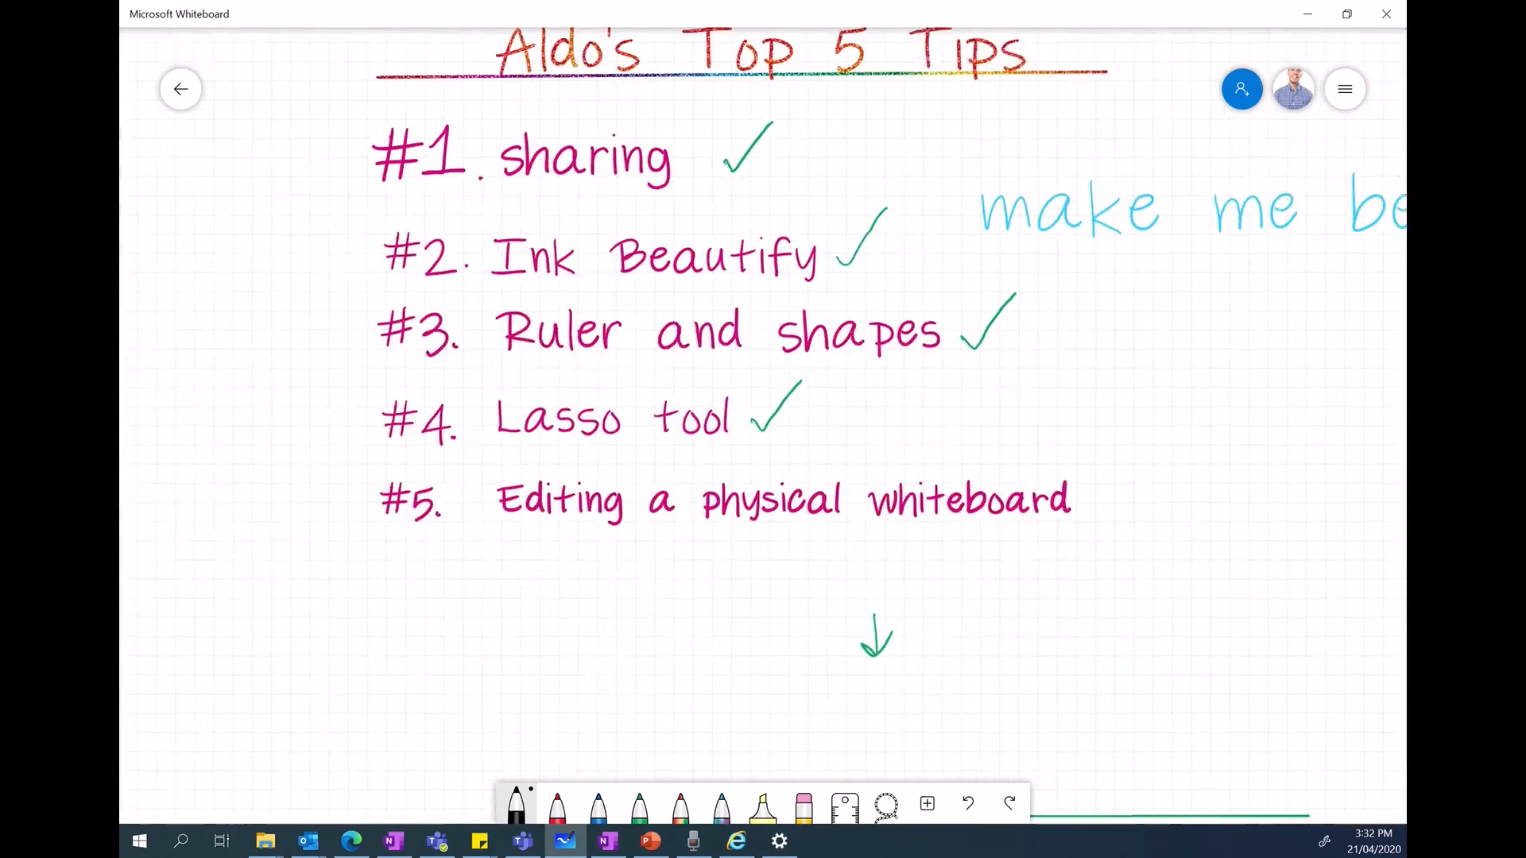
Step: Draw a green check mark beside the "Editing a physical whiteboard" tip in the tips list
{"action": "left_click_drag", "start_coordinate": [763, 397], "coordinate": [846, 506]}
{"action": "left_click", "coordinate": [639, 804]}
{"action": "left_click_drag", "start_coordinate": [1084, 607], "coordinate": [1134, 576]}
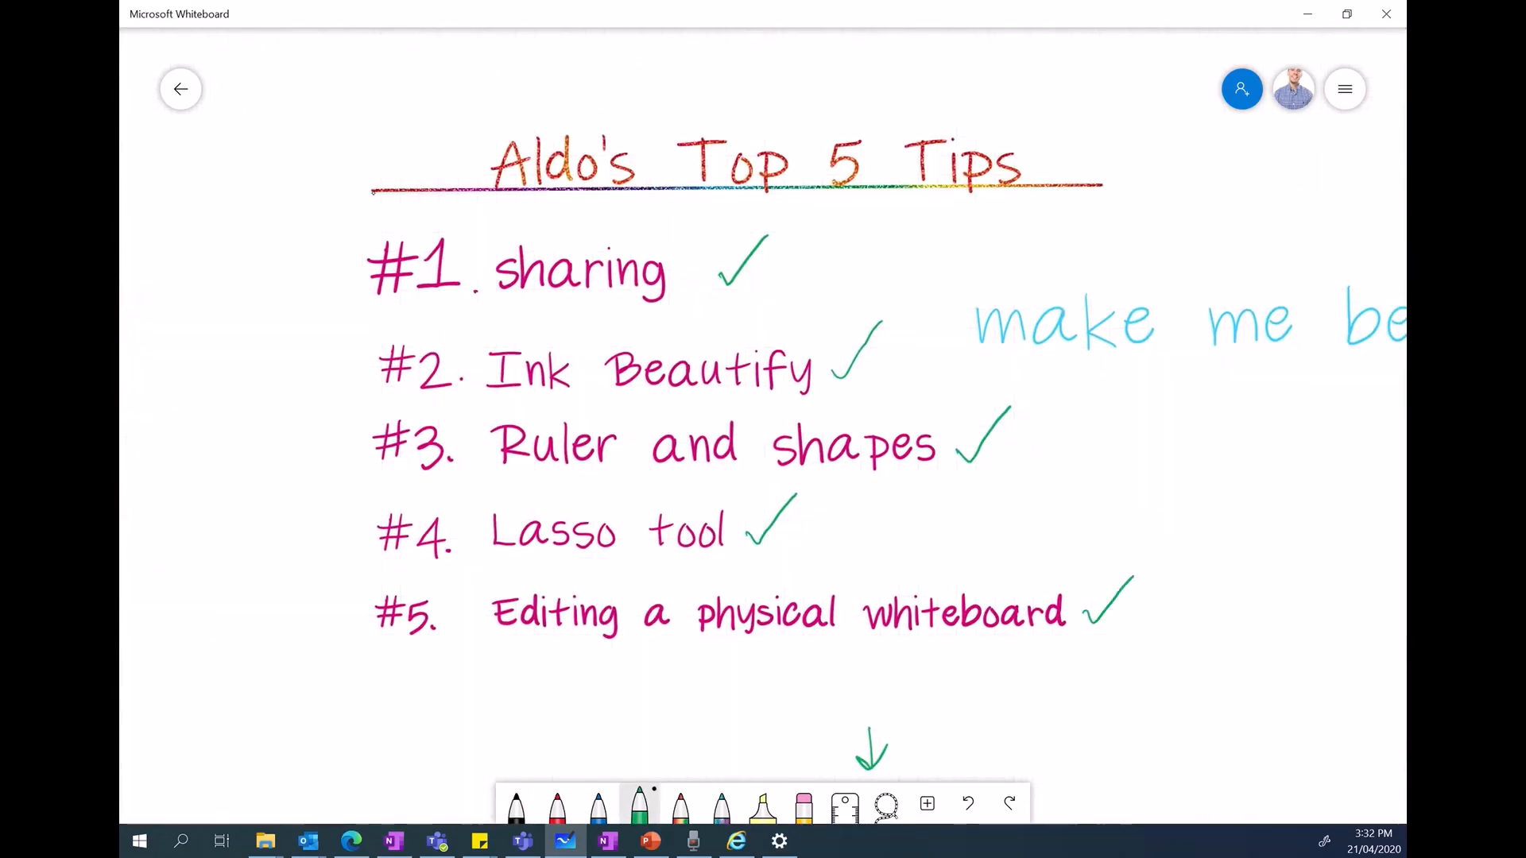